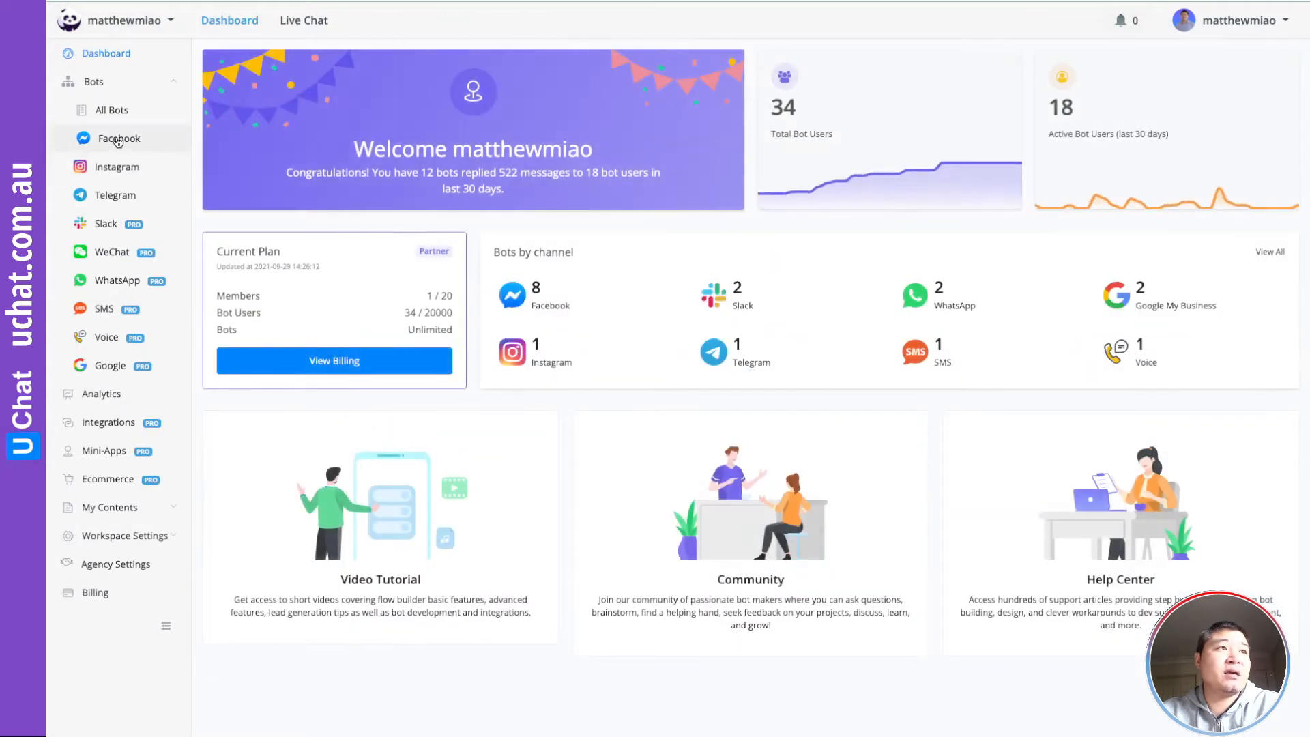
- Reconnect the workspace to Facebook with the current account, leaving all Instagram business accounts unselected
left_click(116, 137)
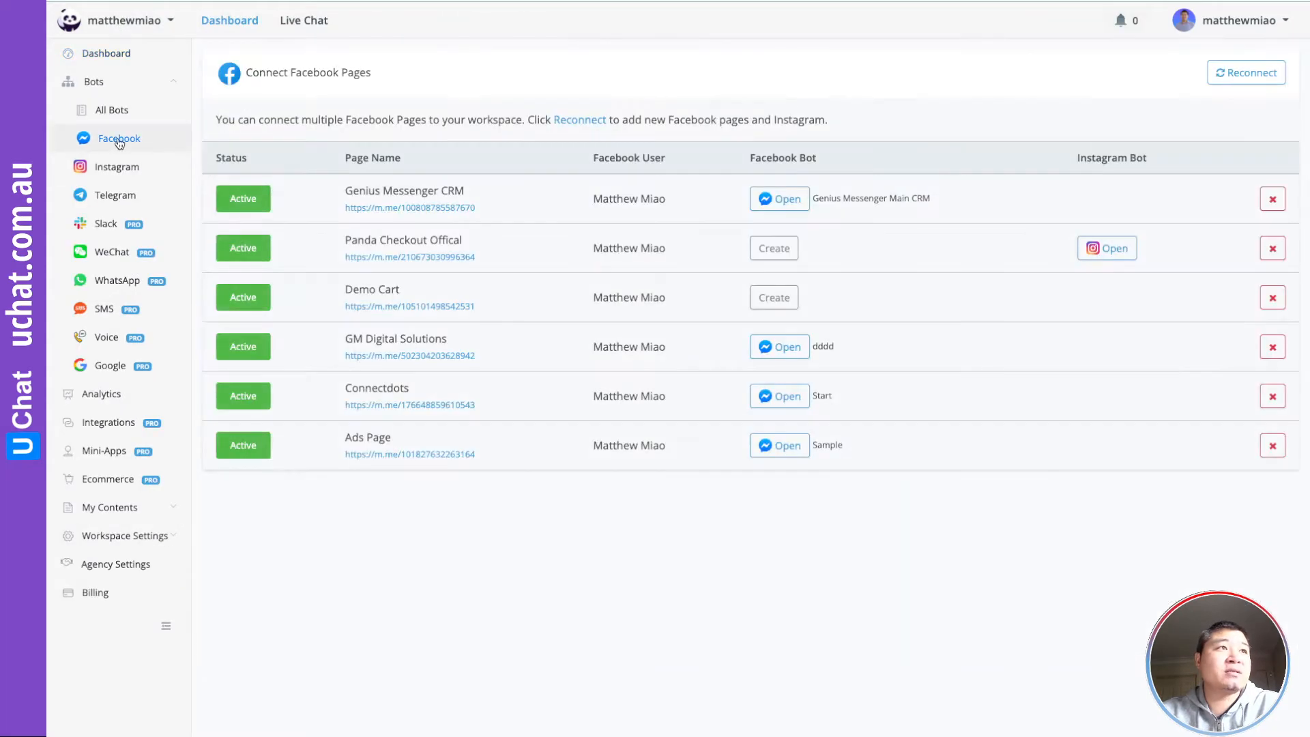
left_click(1245, 73)
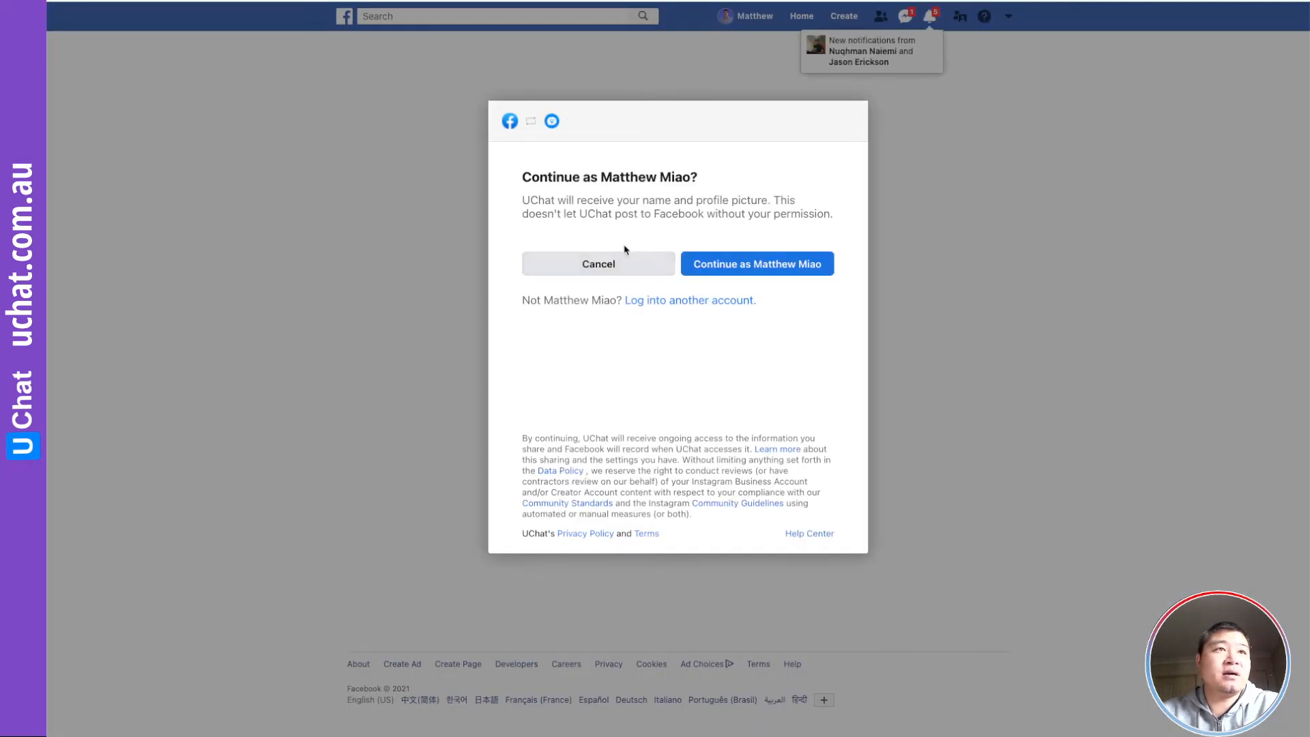
left_click(763, 266)
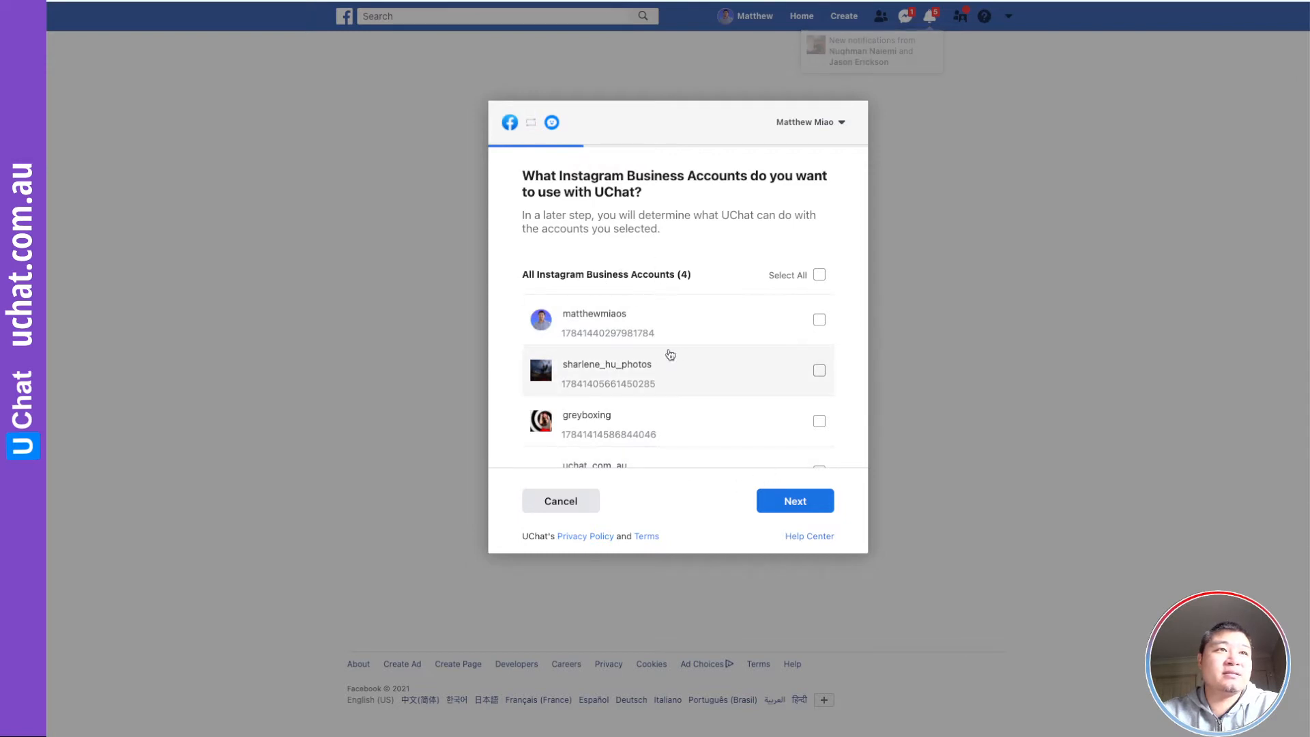
scroll(676, 348, "down", 1)
left_click(801, 505)
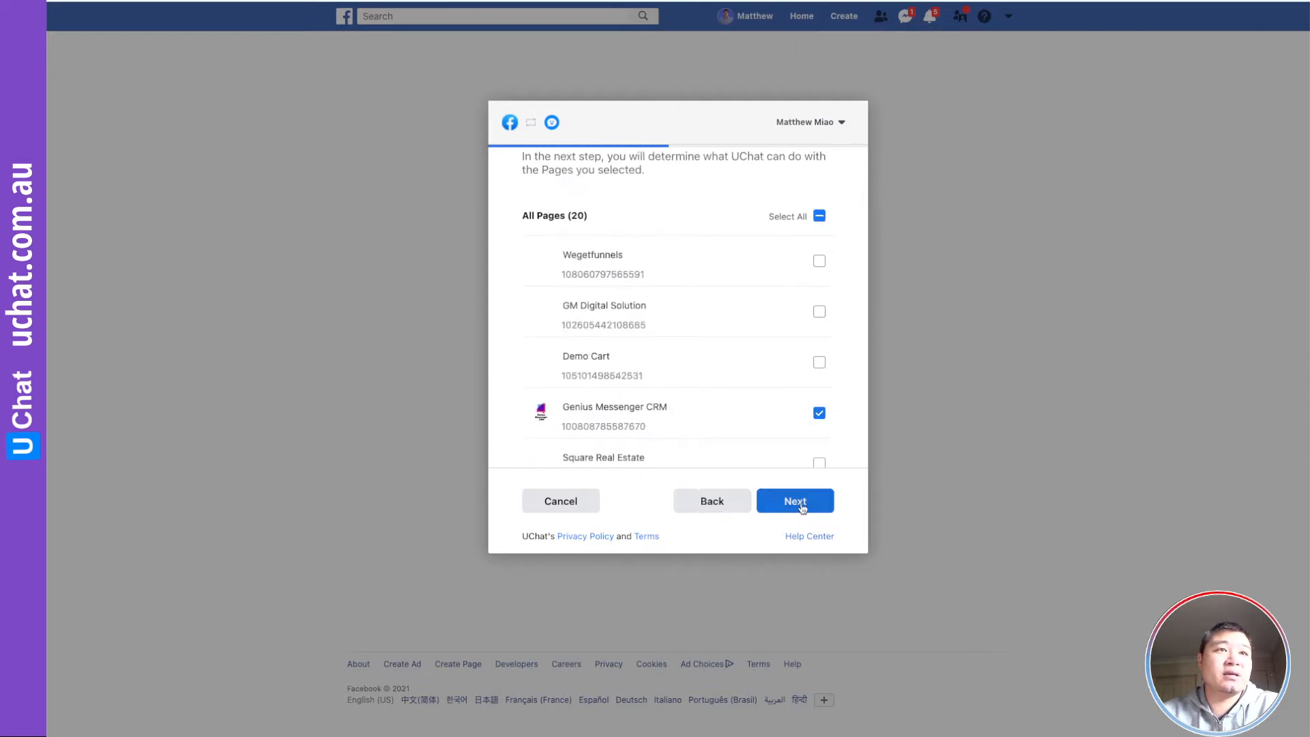
- Keep Genius Messenger CRM selected among the Facebook Pages for UChat to use and proceed to the permissions
scroll(664, 321, "down", 2)
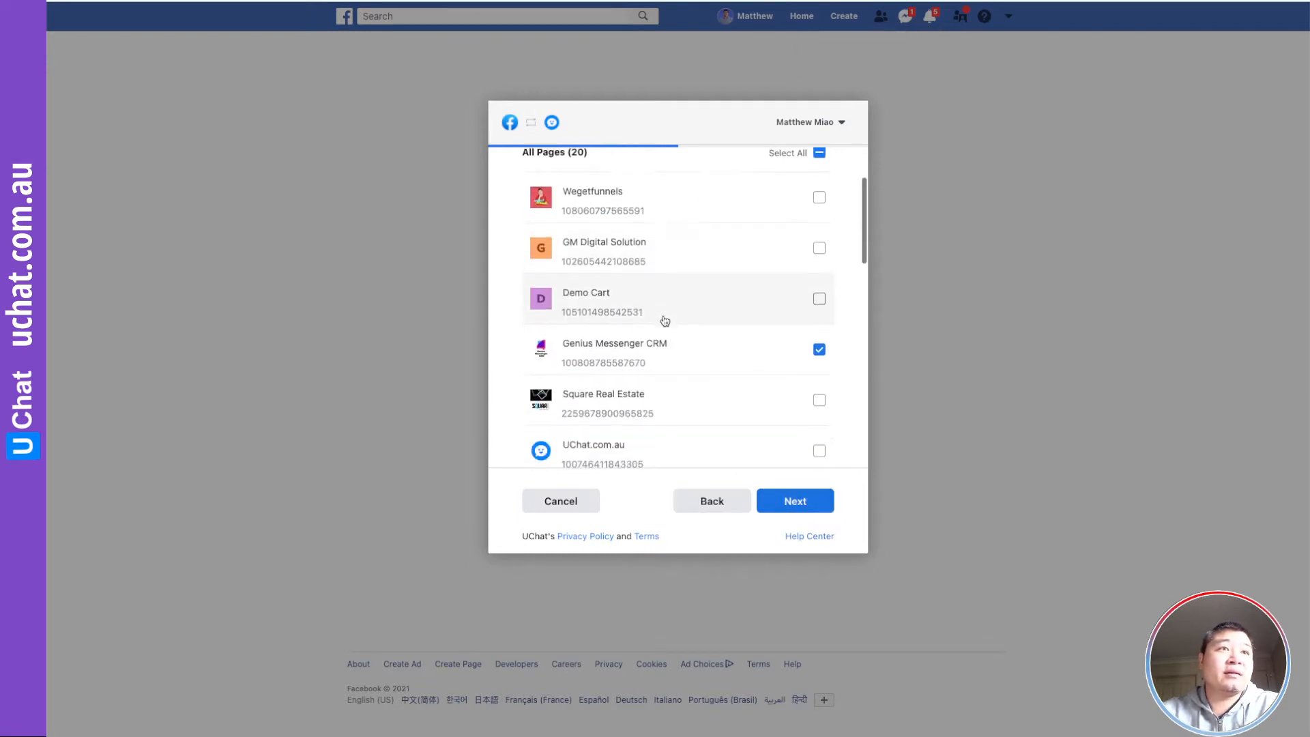
left_click(644, 354)
left_click(649, 355)
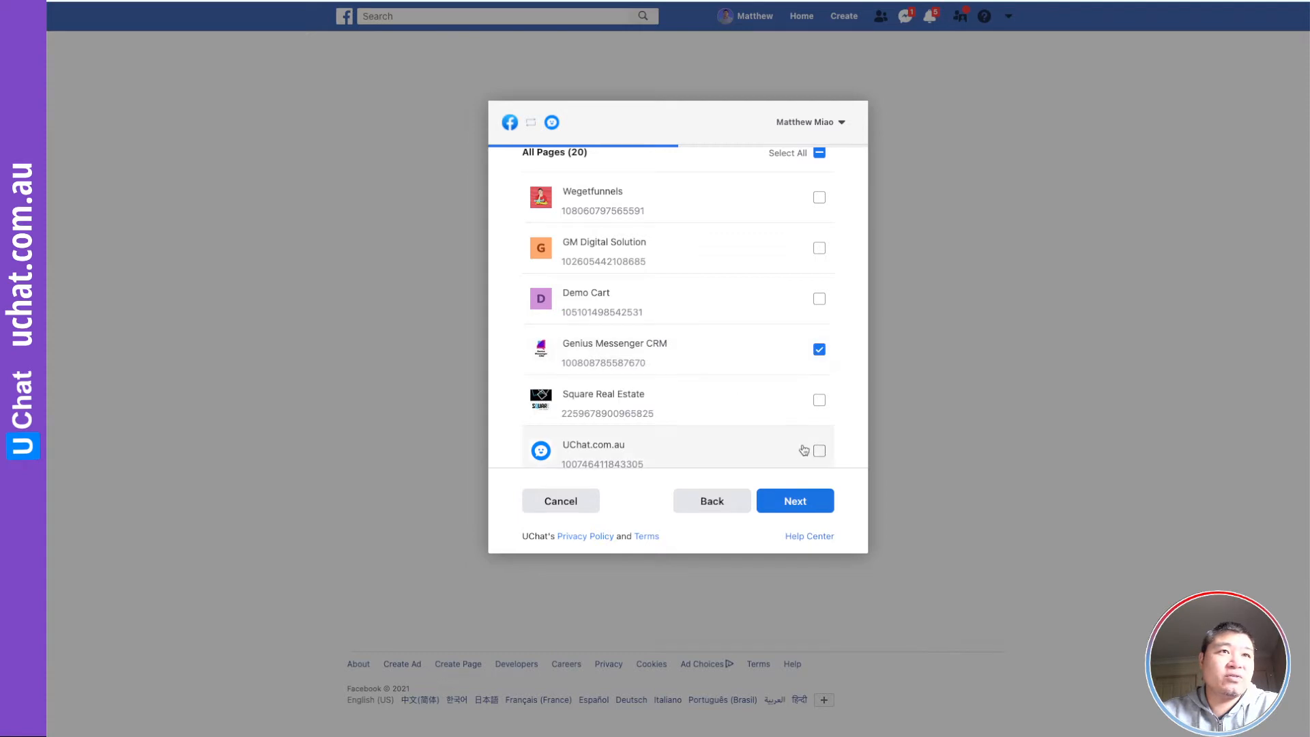
left_click(807, 498)
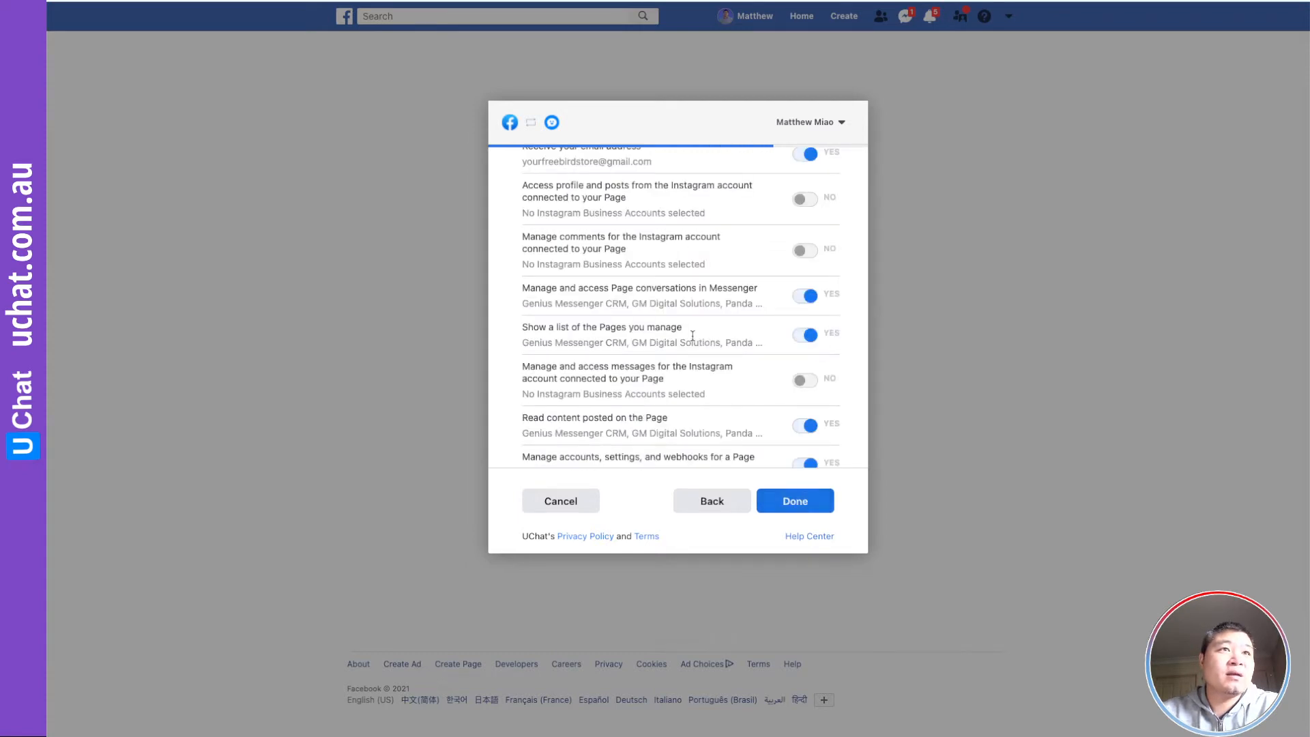
- Review the permissions granted to UChat, including managing comments on the Page, and complete the Facebook authorization
scroll(705, 314, "up", 3)
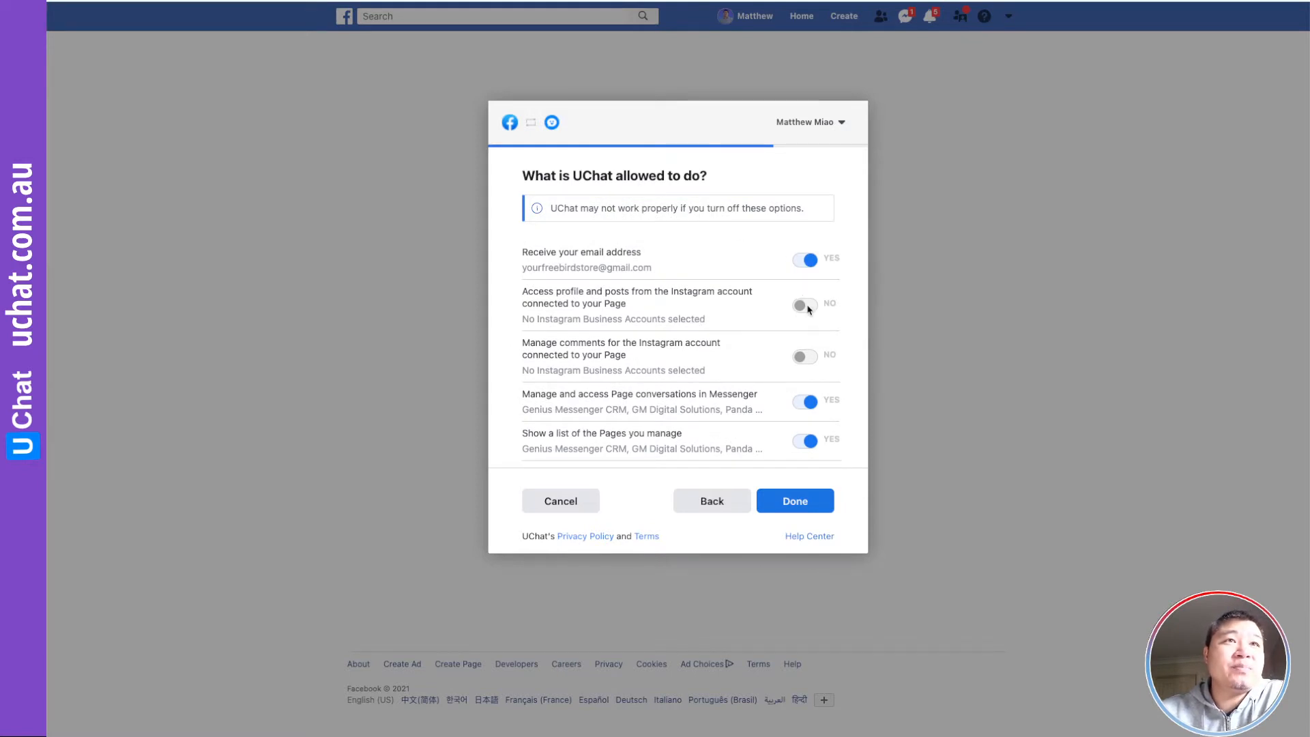
scroll(734, 361, "down", 4)
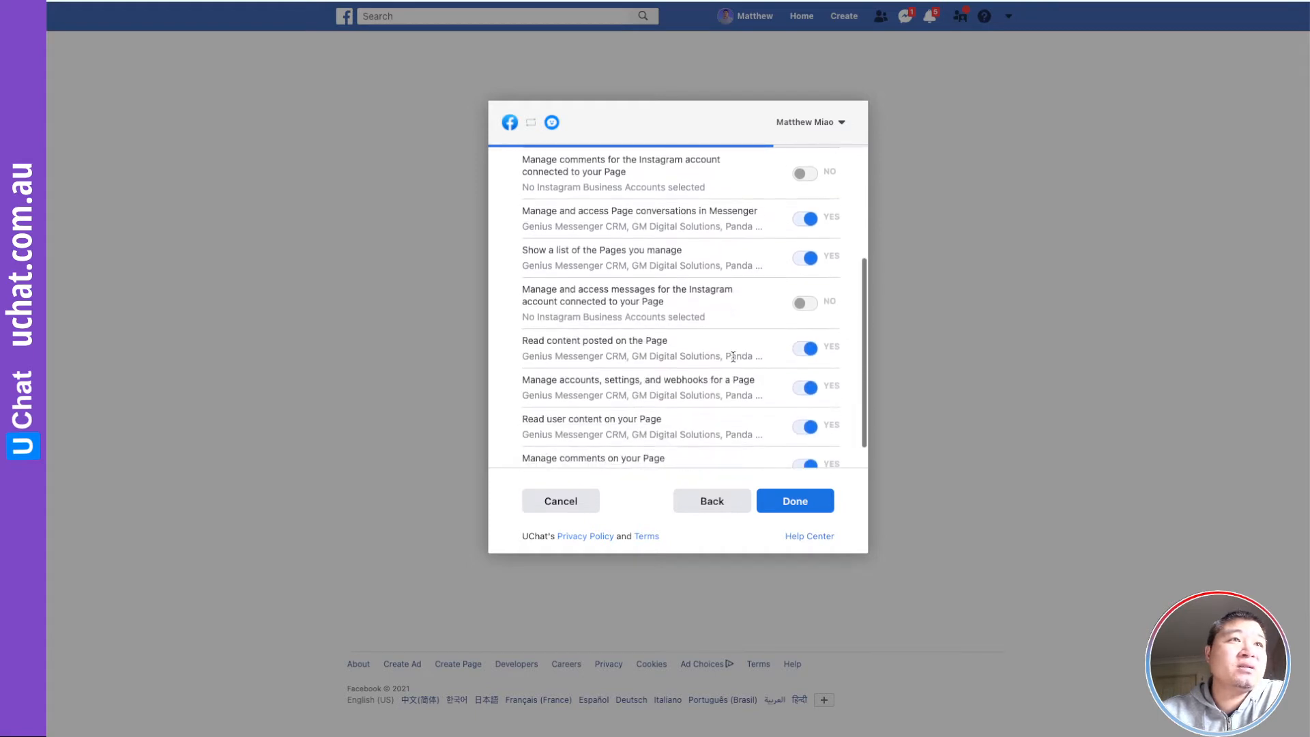
scroll(734, 361, "down", 2)
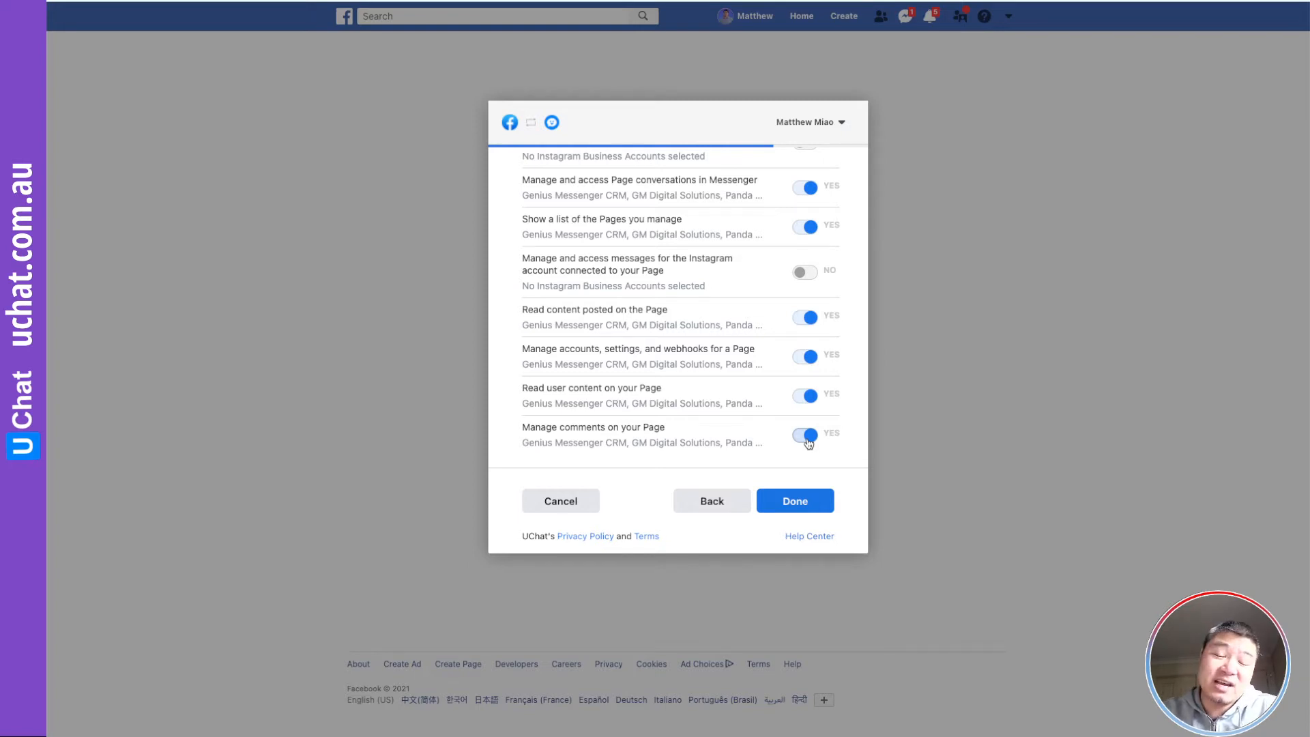
left_click(802, 505)
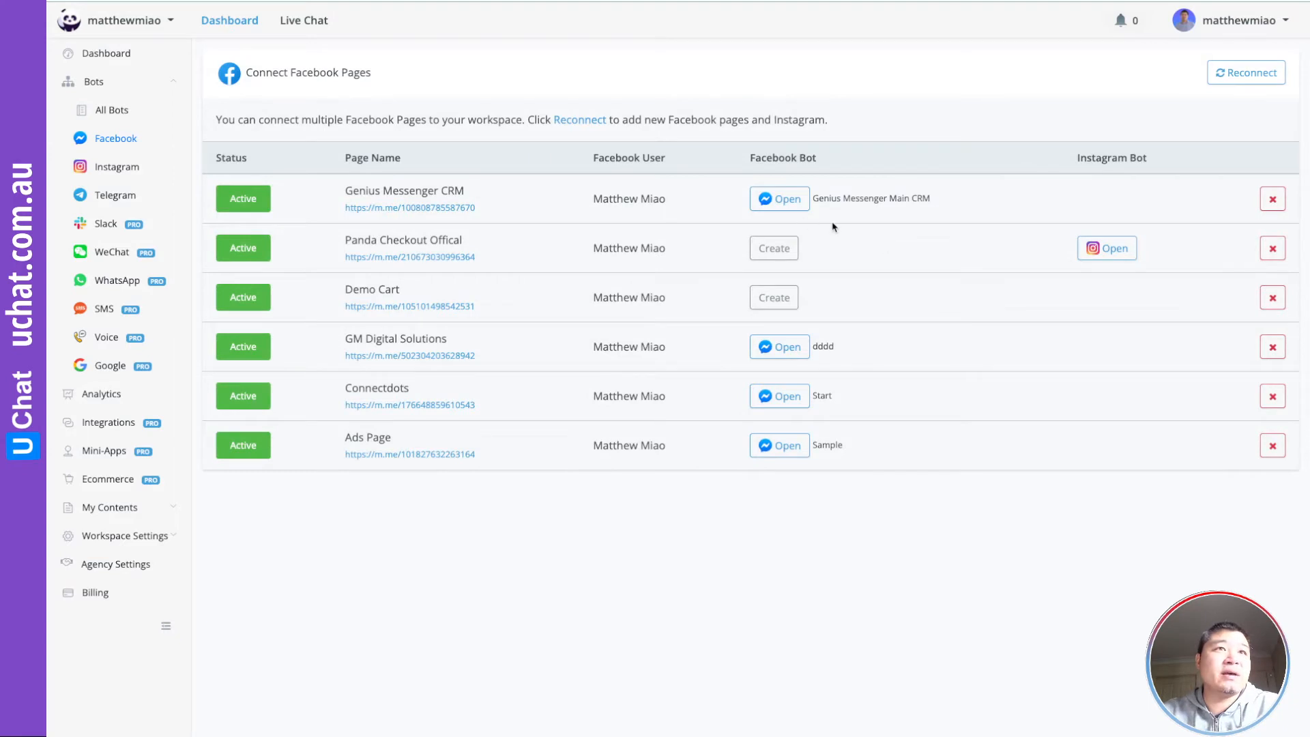
- Open the automation settings of the Facebook bot connected to the Genius Messenger CRM page
left_click(786, 199)
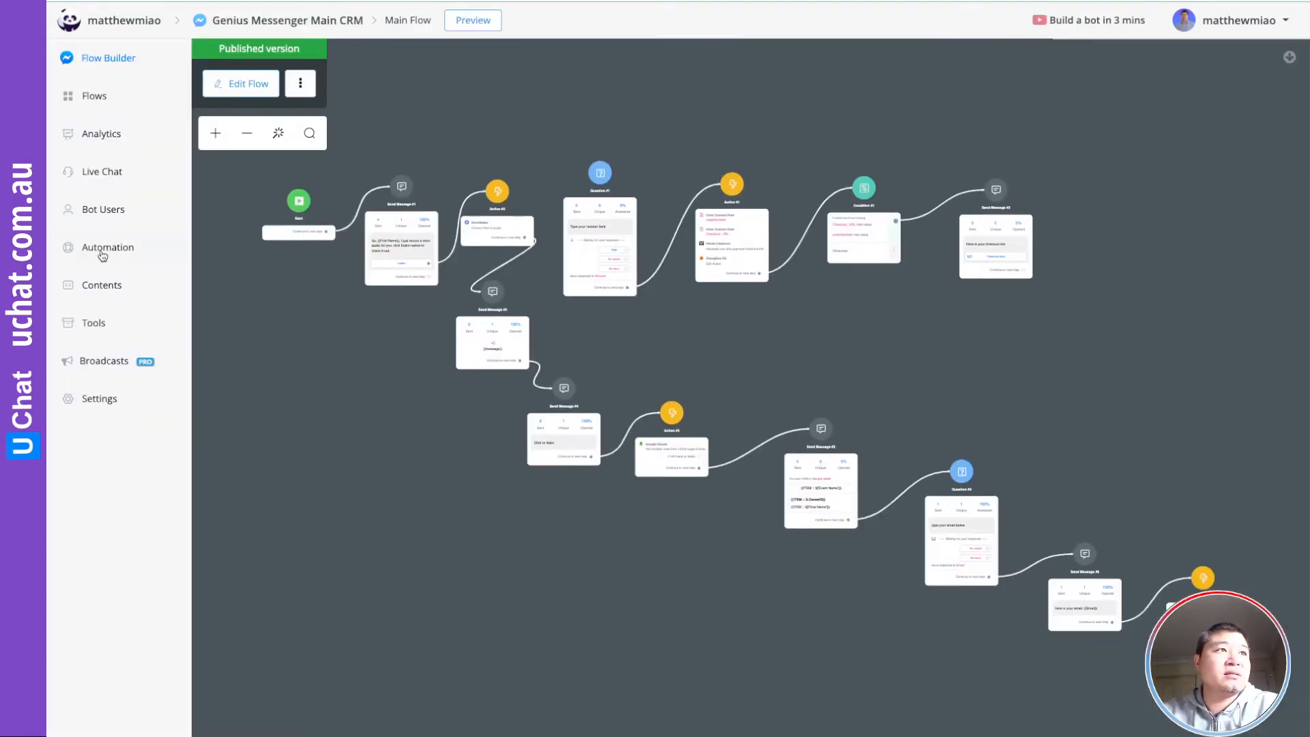
left_click(103, 254)
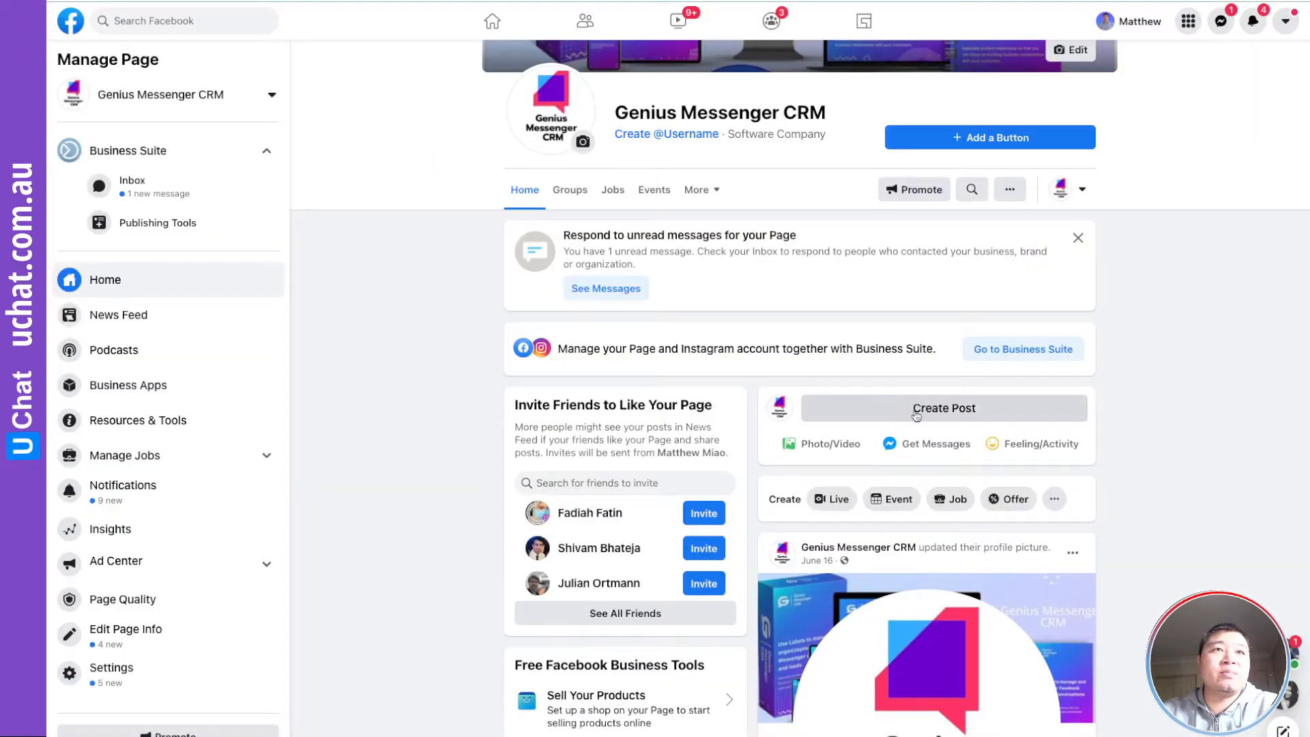
- Switch to the Genius Messenger CRM page on Facebook and publish a post reading "This is sample post"
left_click(945, 408)
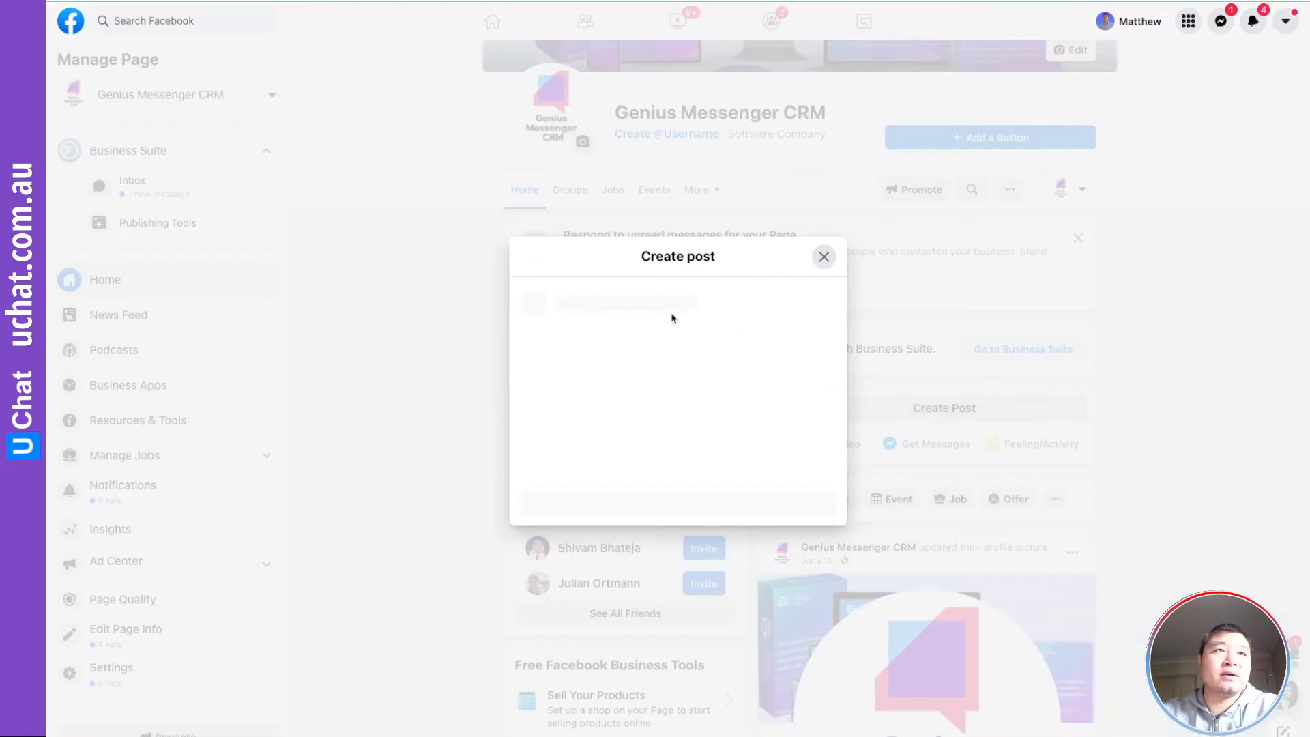
type("This is sample post")
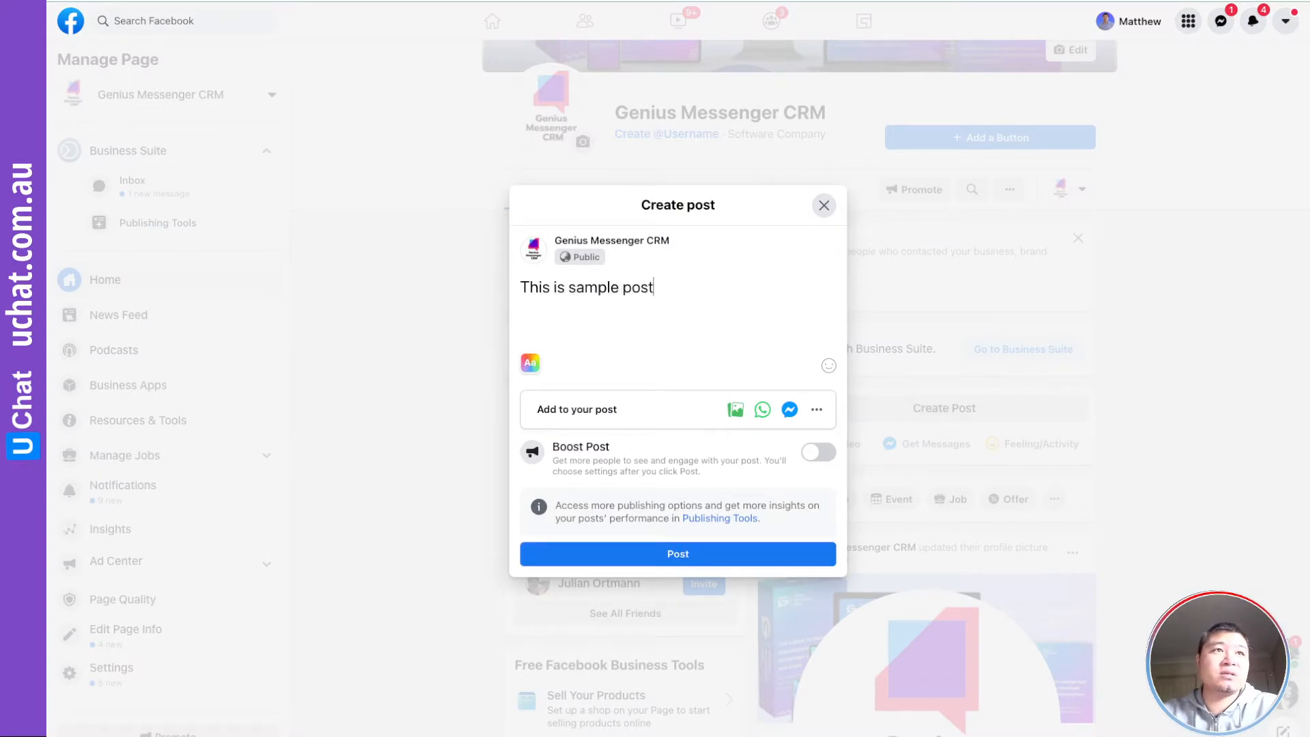
left_click(682, 558)
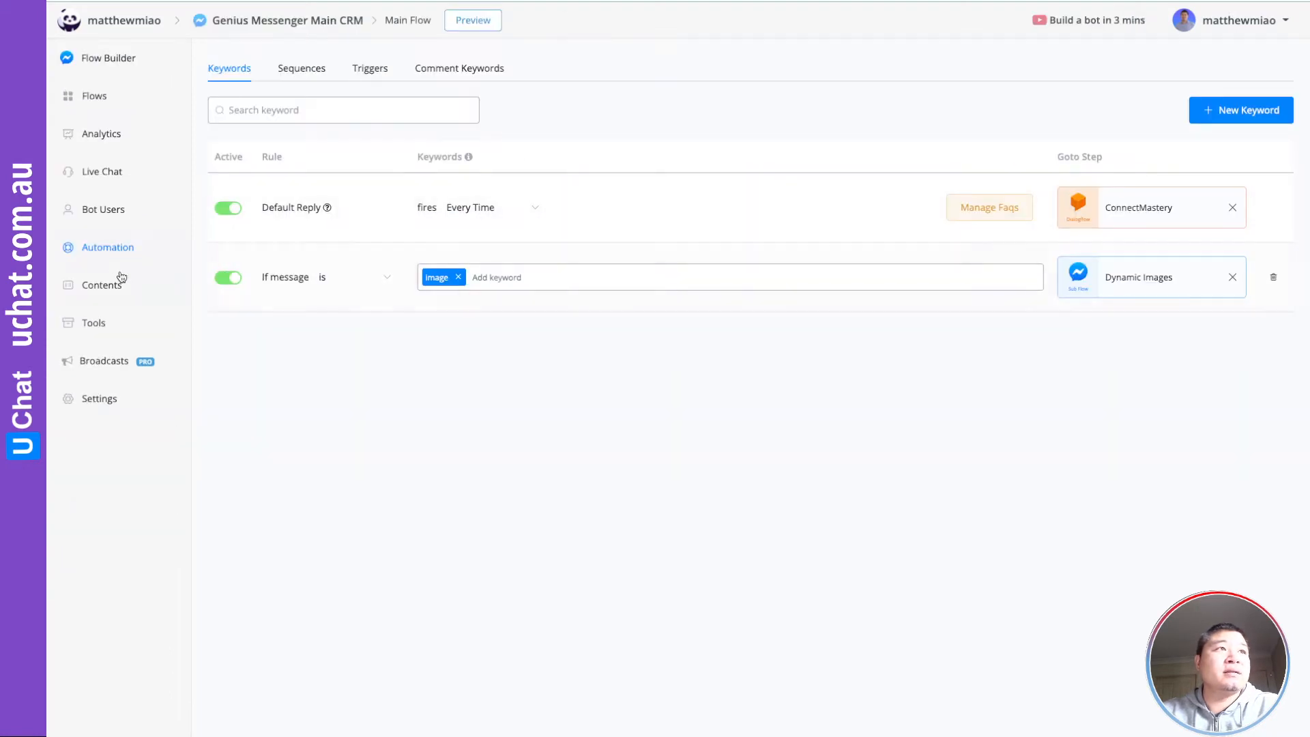
- Back in UChat, detach the DF TEST sub flow from the existing comment keyword and delete that comment keyword
left_click(461, 71)
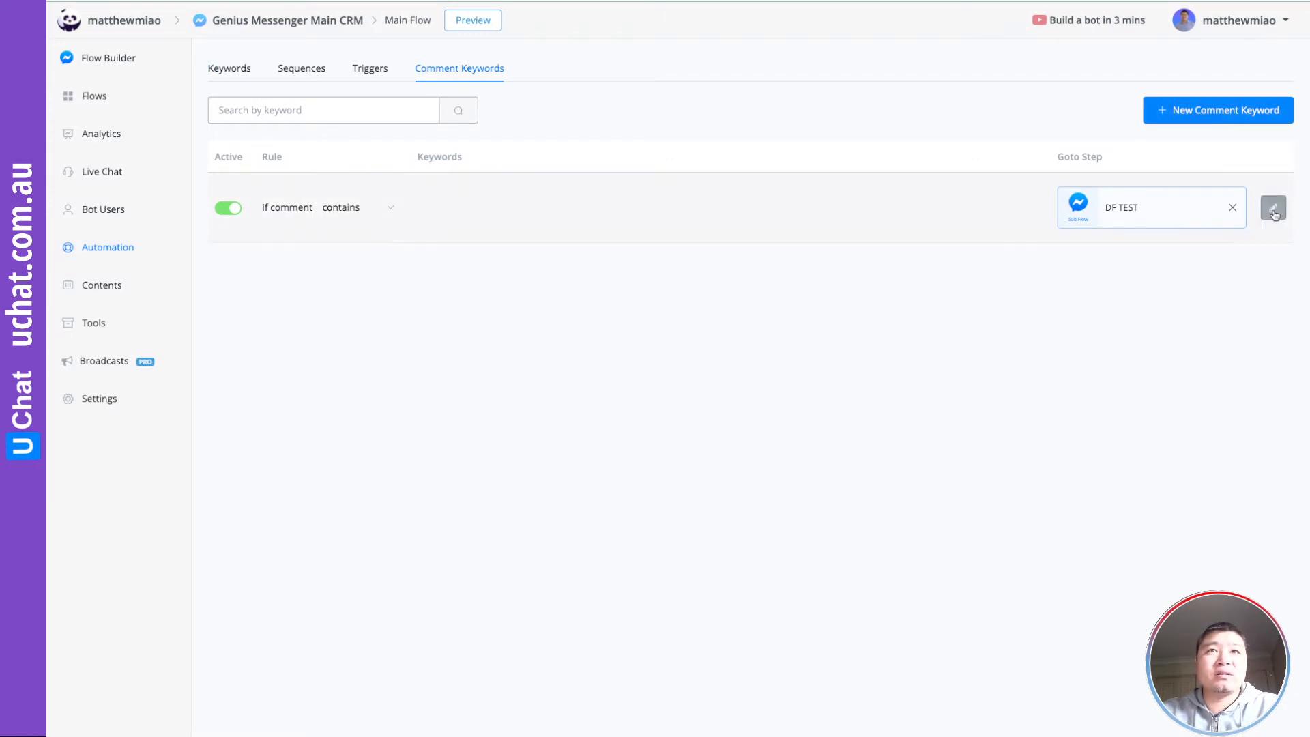
left_click(1233, 208)
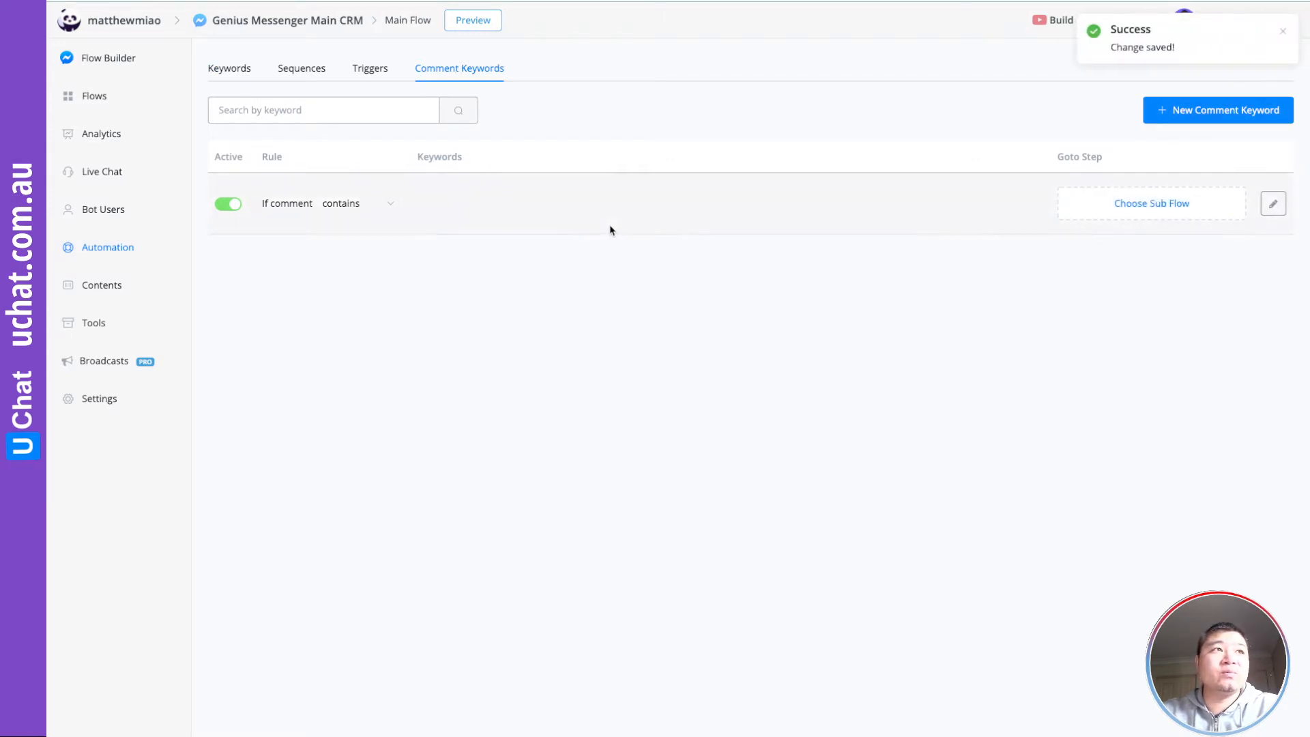
left_click(1273, 204)
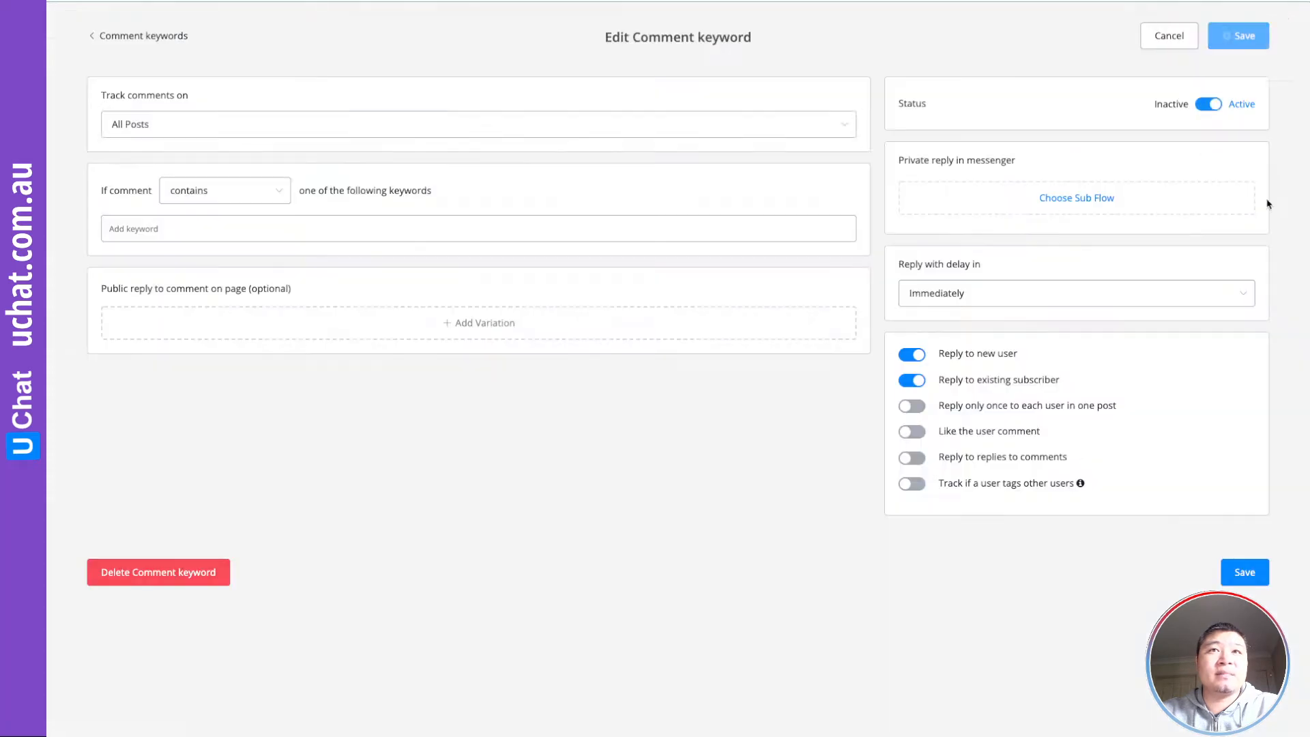
left_click(210, 571)
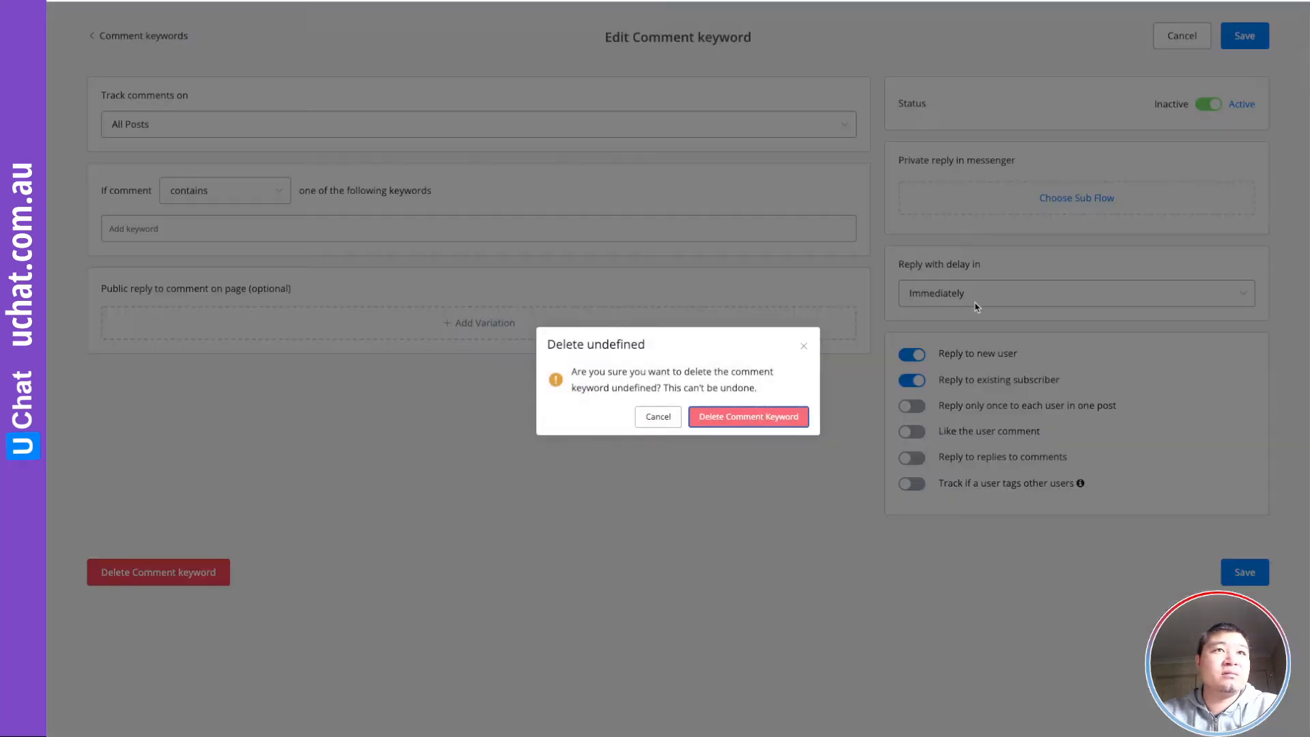
left_click(760, 415)
- Start a new comment keyword that tracks comments on the post "This is sample post"
left_click(1234, 110)
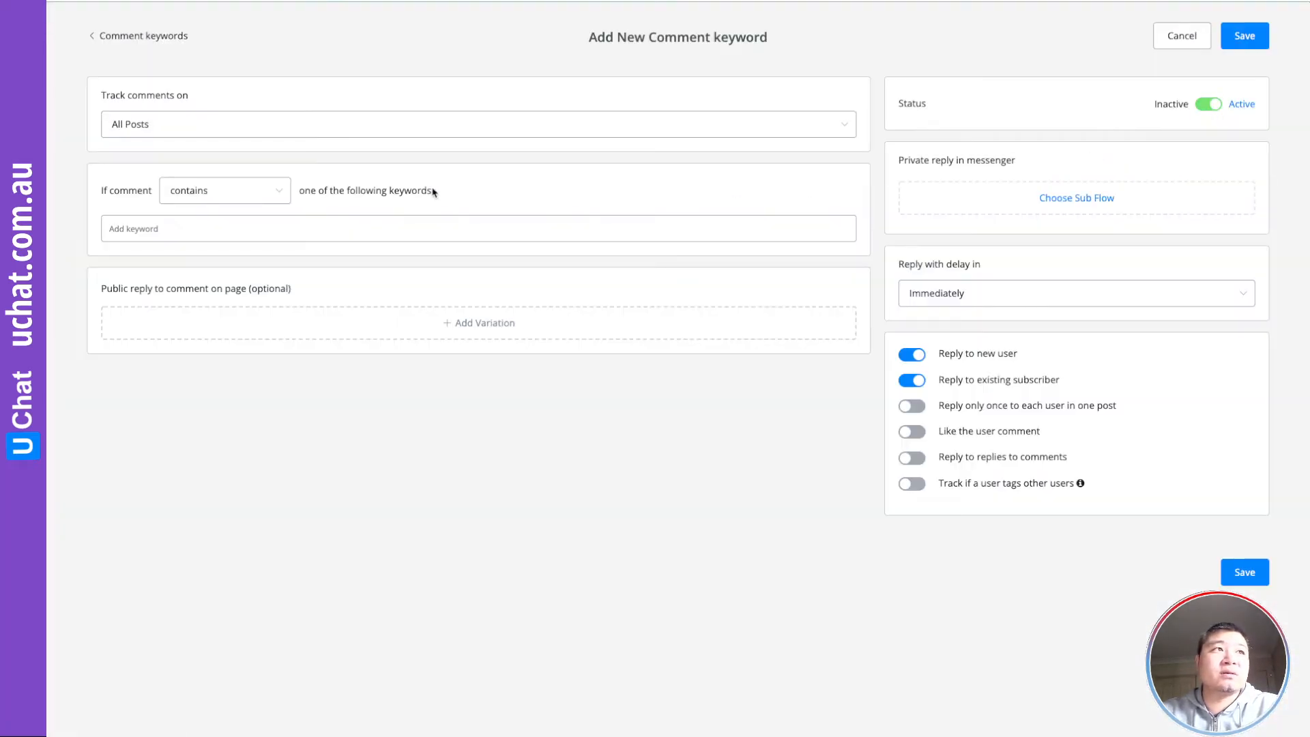
left_click(149, 124)
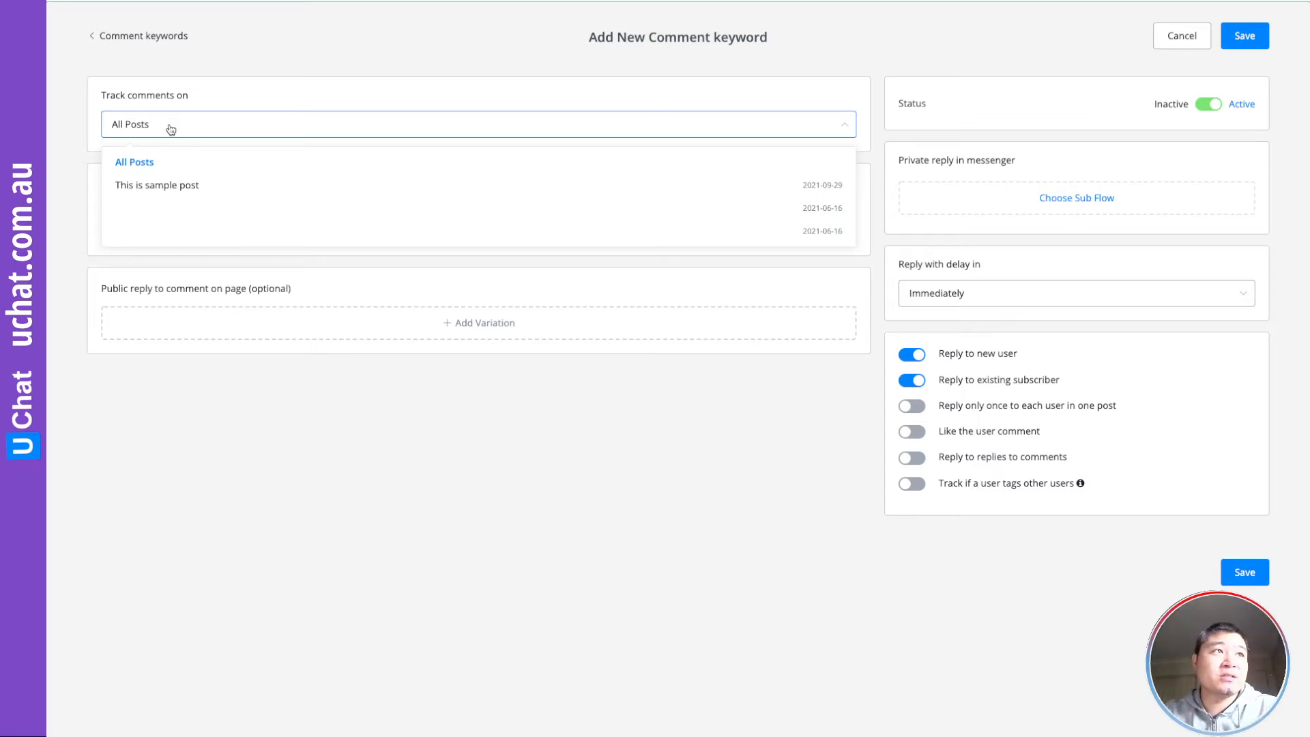
left_click(179, 187)
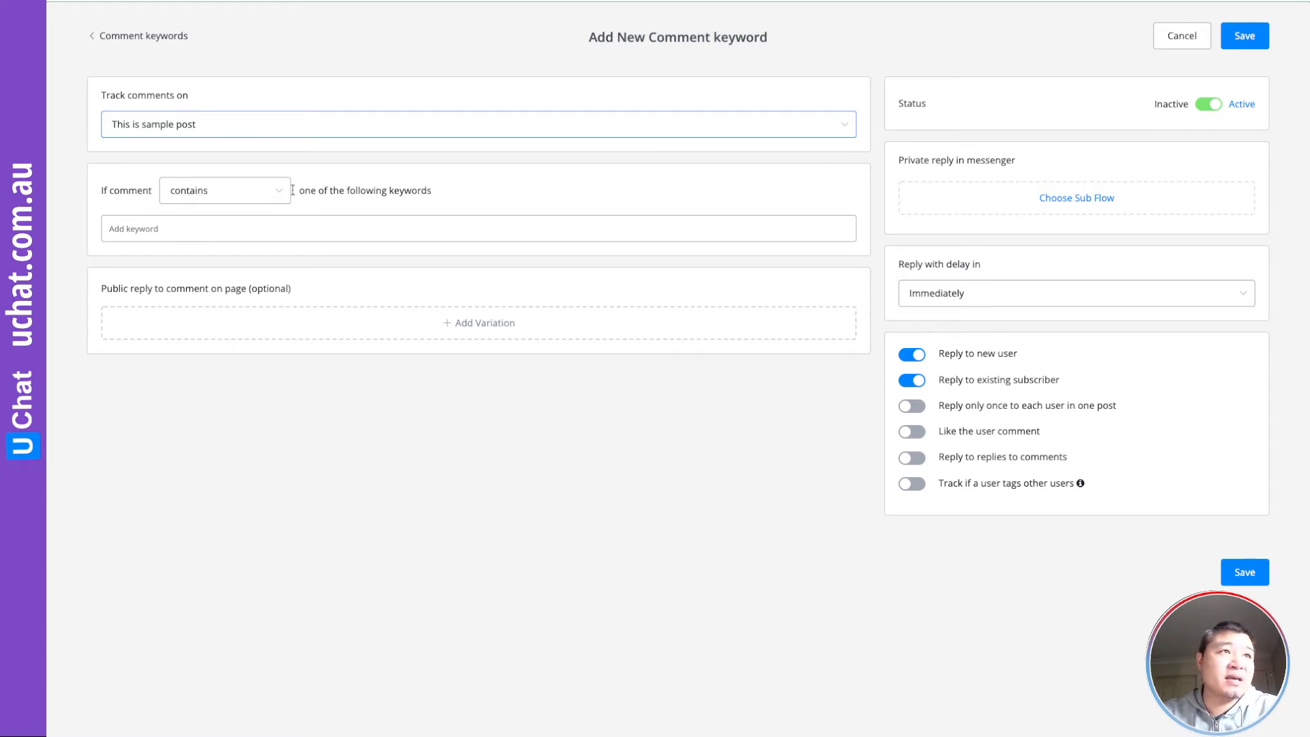
- Add the keywords uchat, awesome and automation to the condition for comments that contain them
left_click(161, 229)
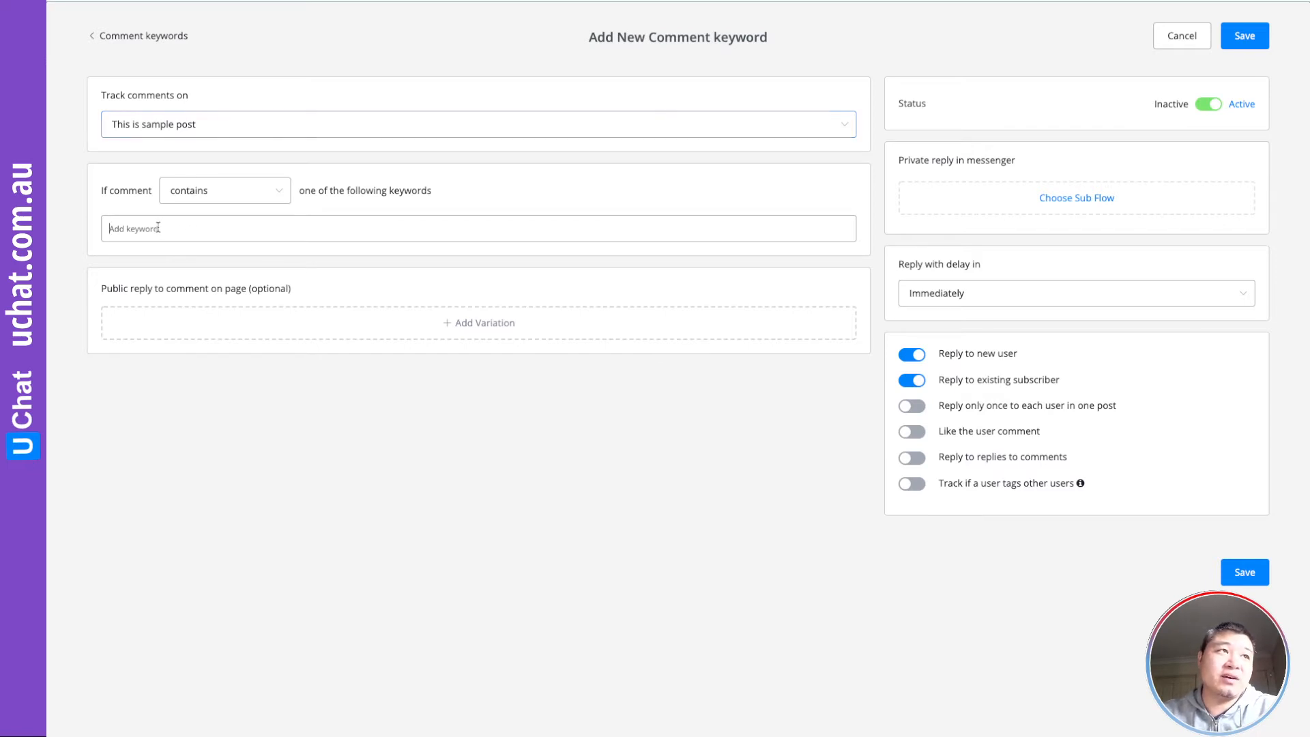
type("uchat")
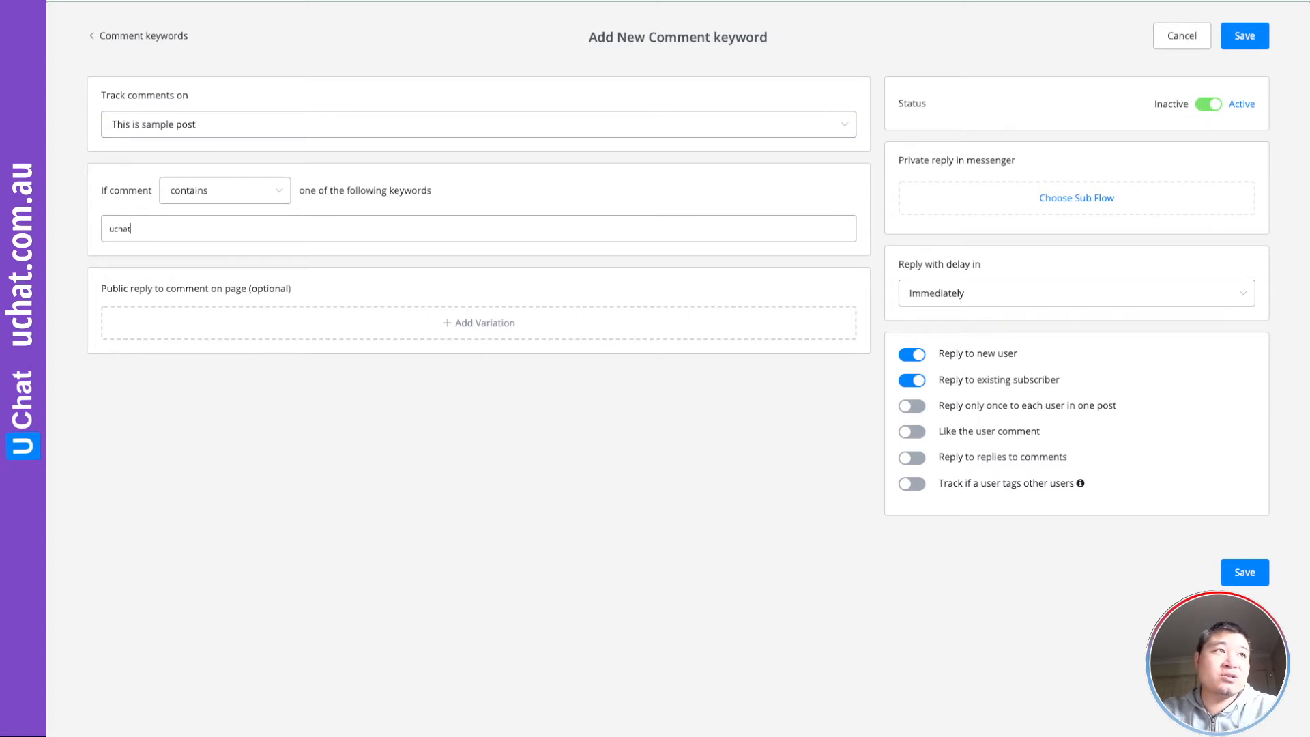
key("Return")
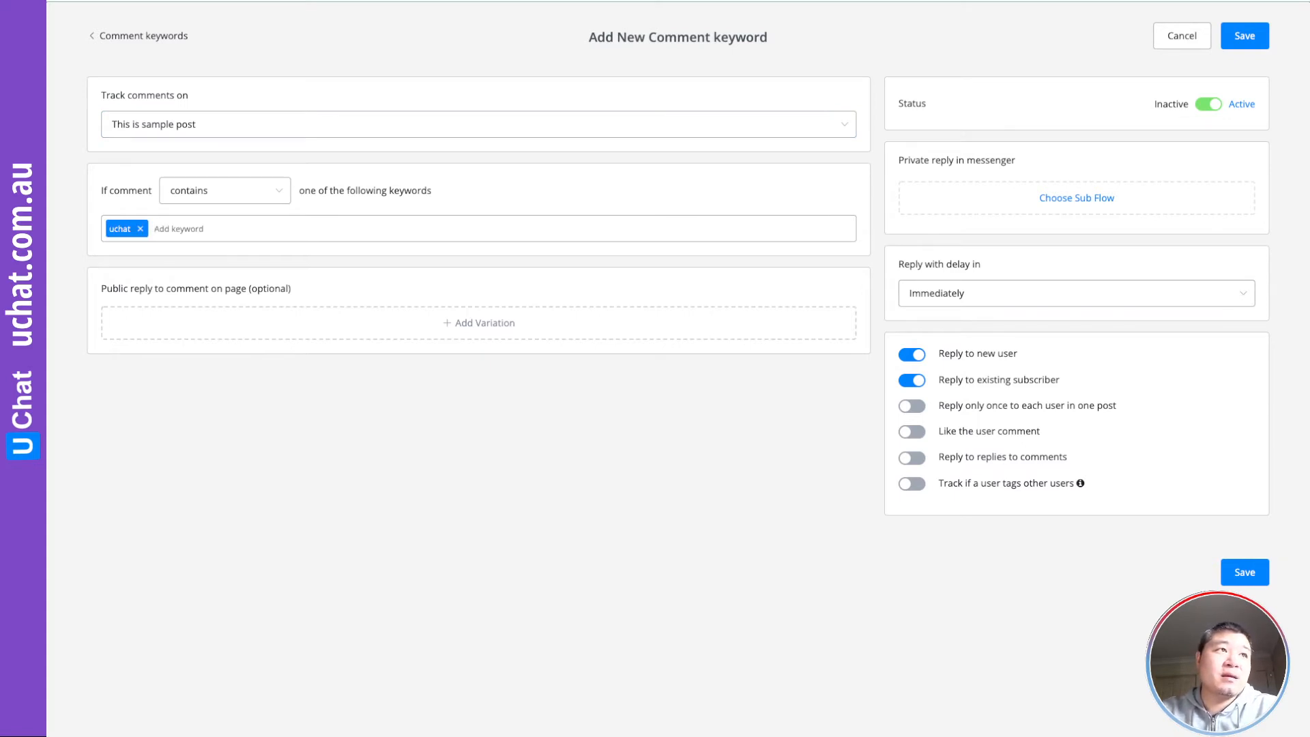
type("aweseo")
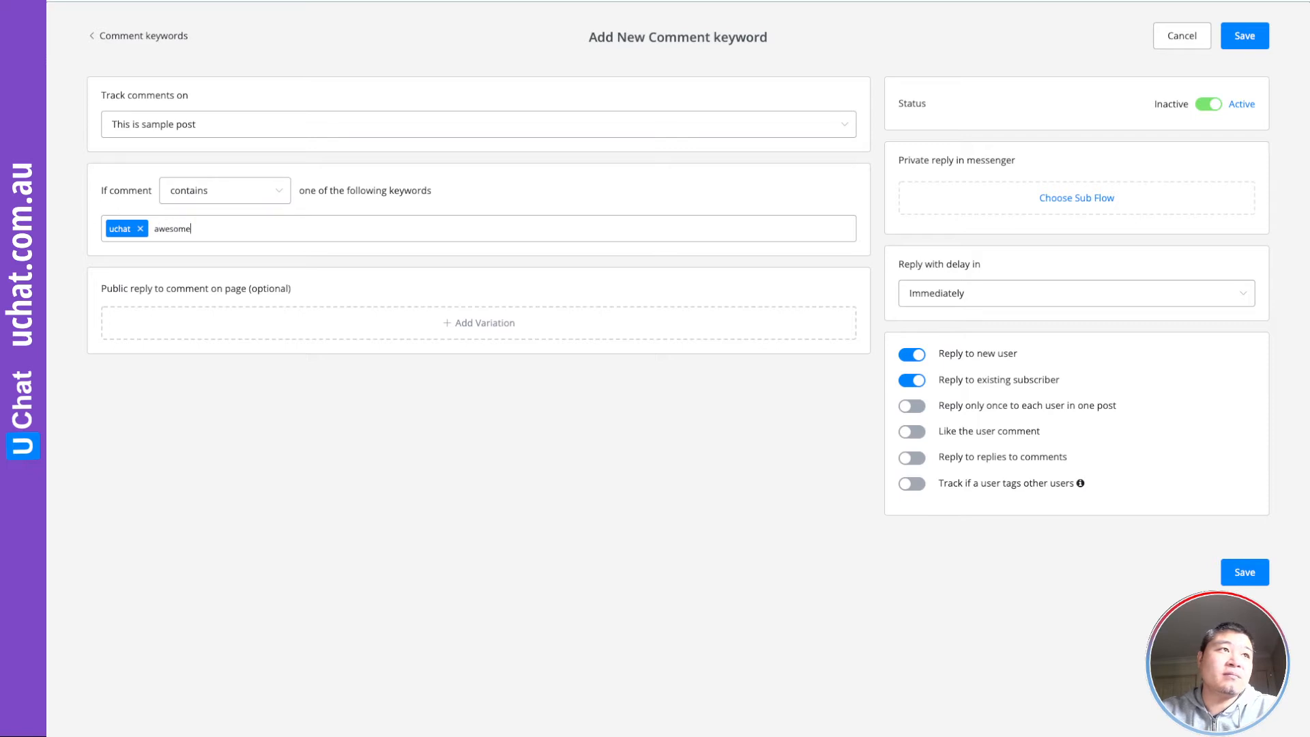
key("Return")
type("automation")
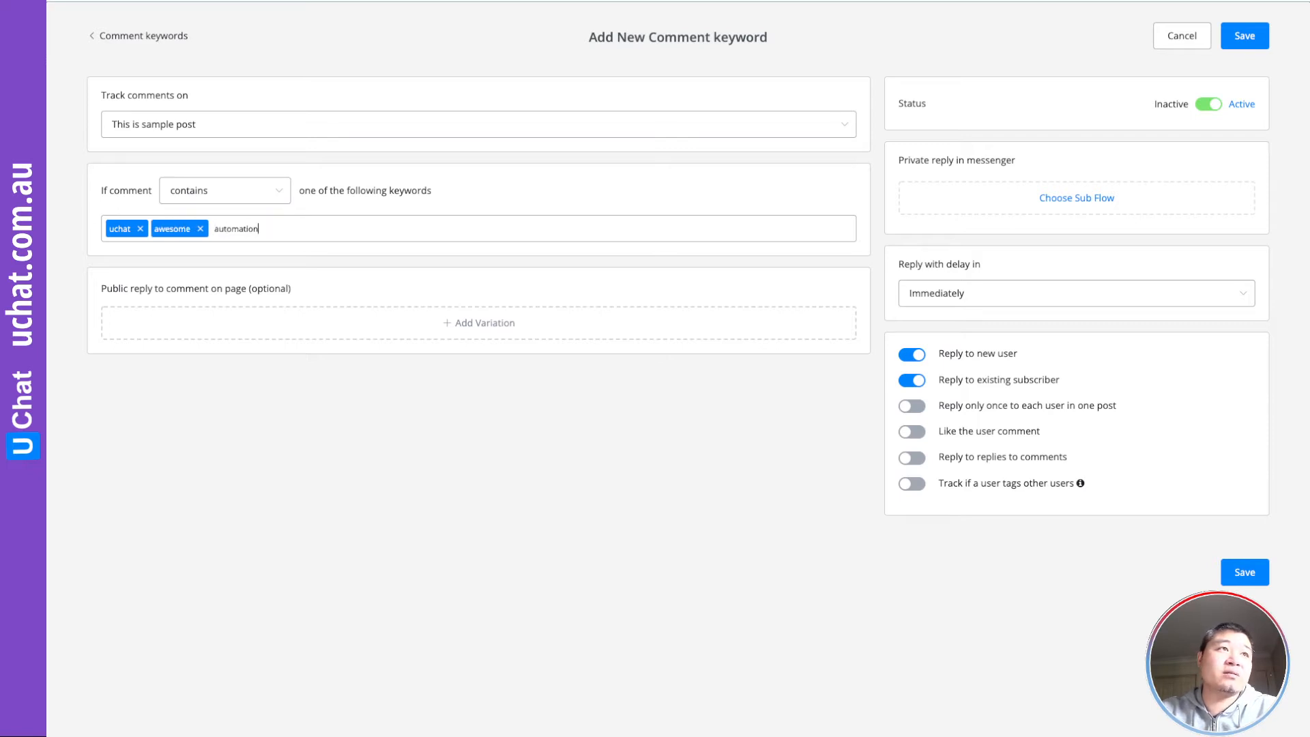
key("Return")
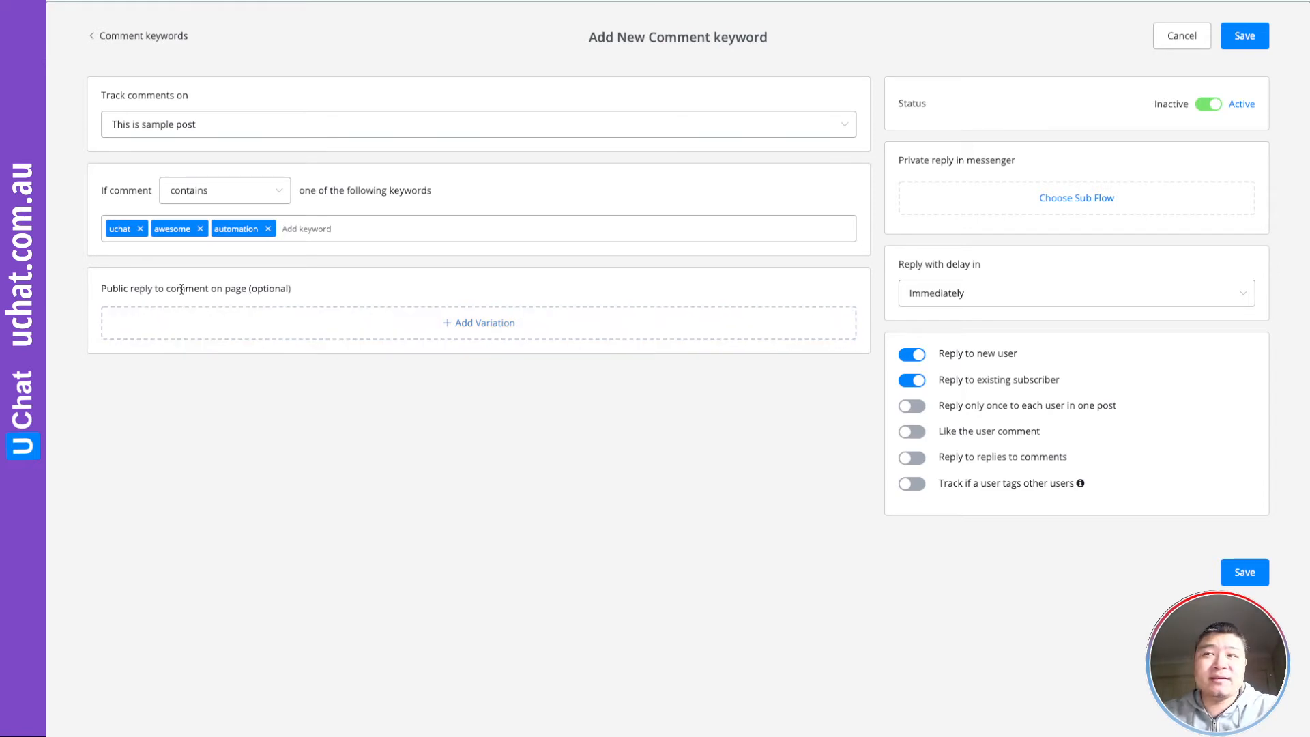
- Add three empty variations for the public reply to comments on the page
left_click(454, 326)
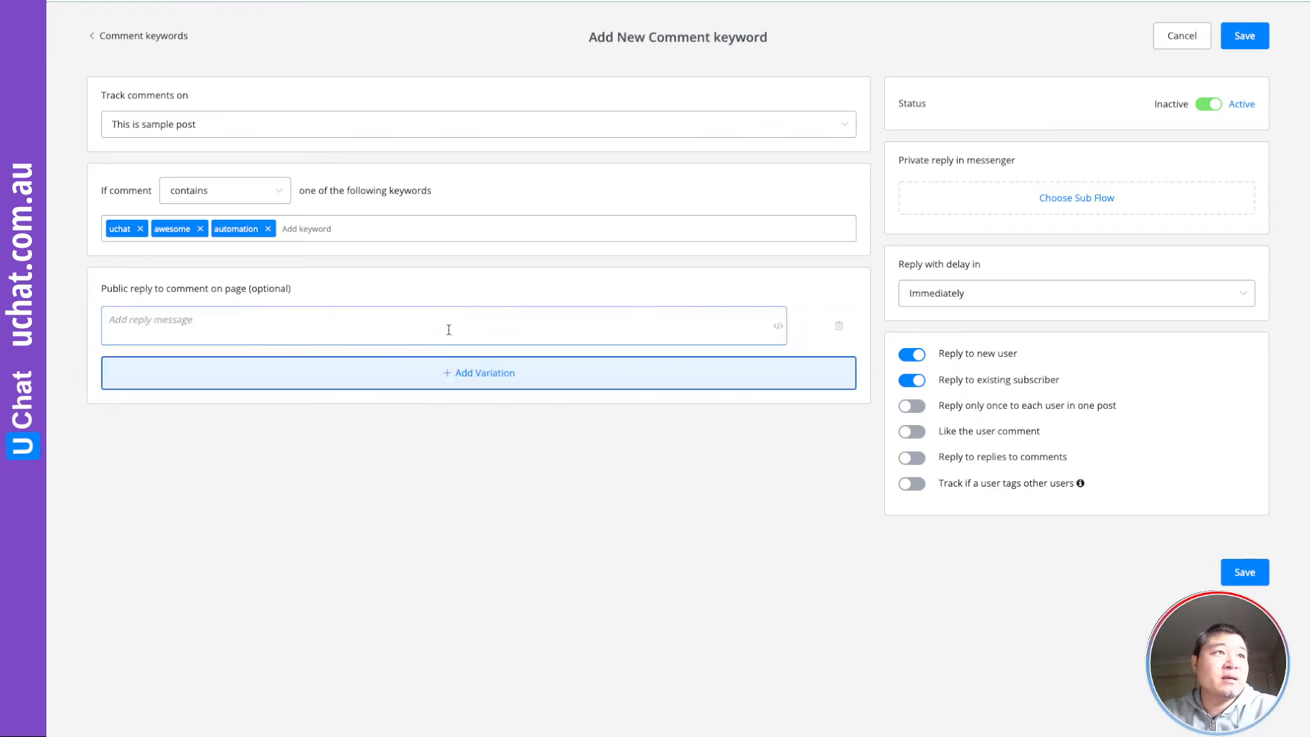
left_click(426, 380)
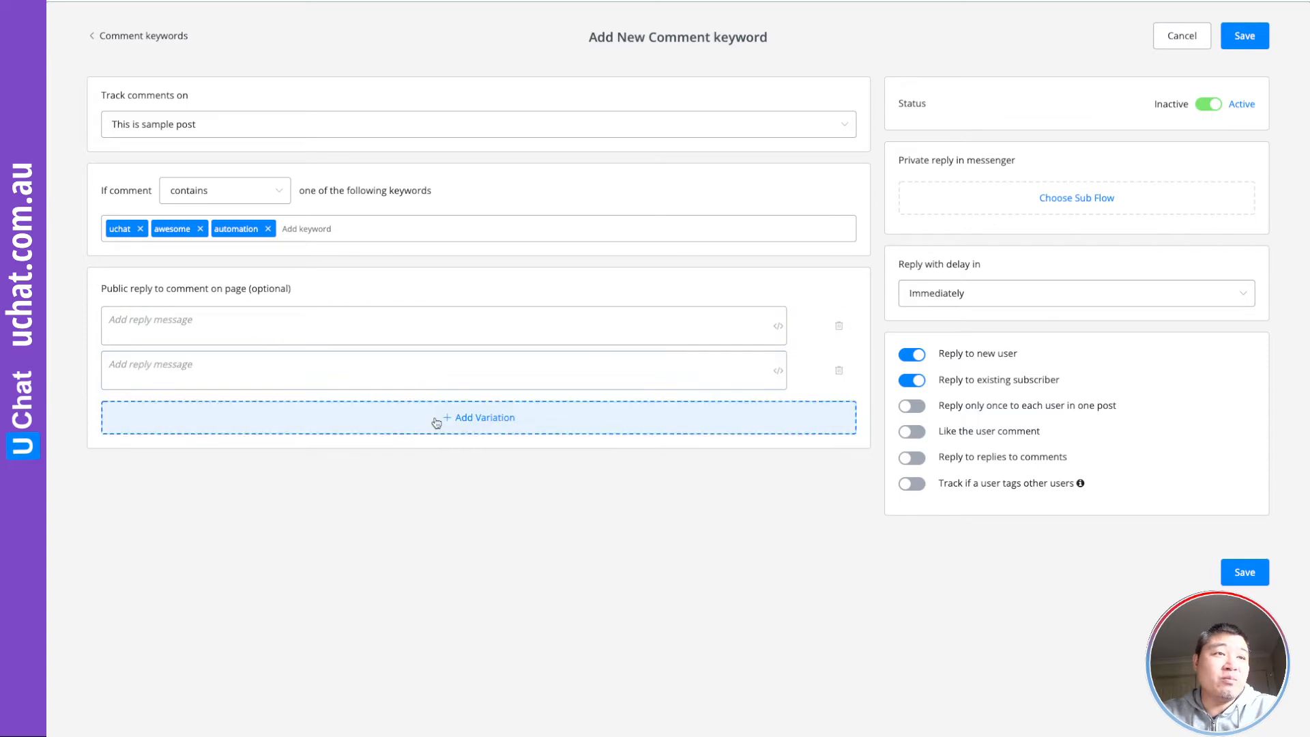
left_click(444, 418)
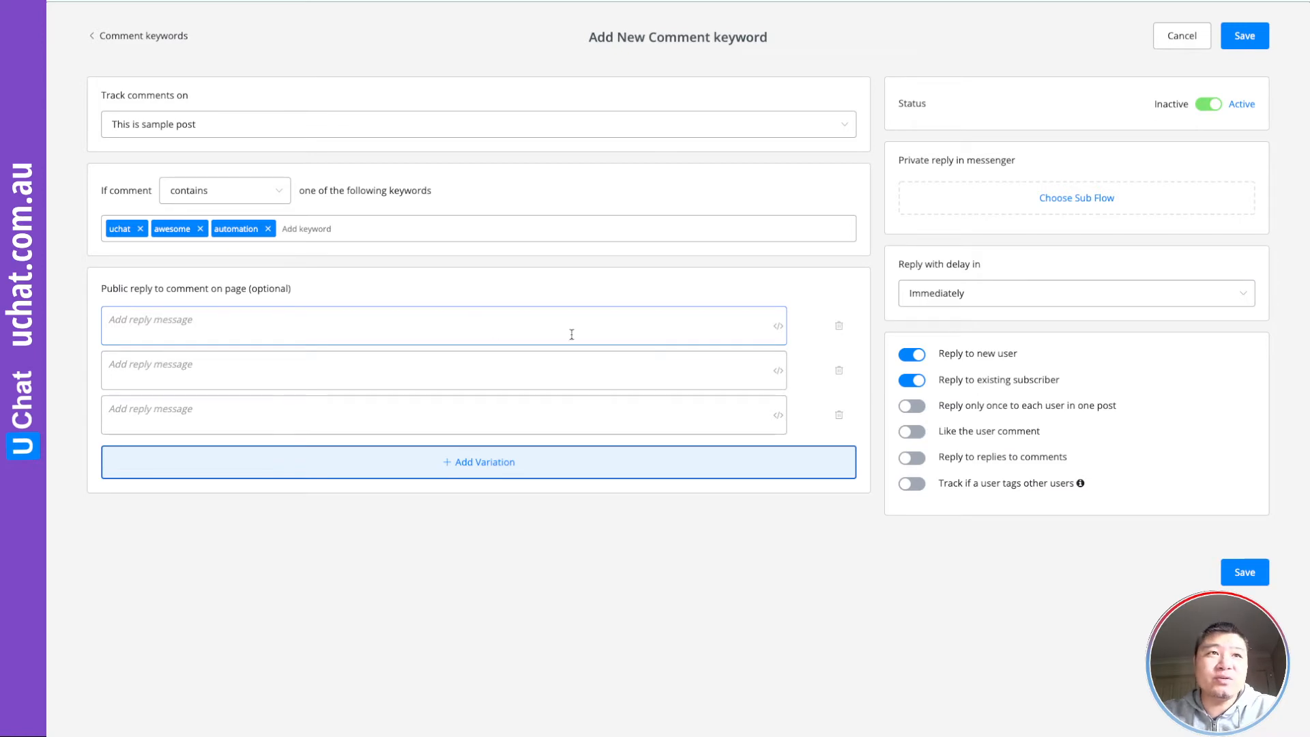
- Write the first public reply as the Full Name field followed by ", thanks for your comments, I just send you a DM"
left_click(778, 325)
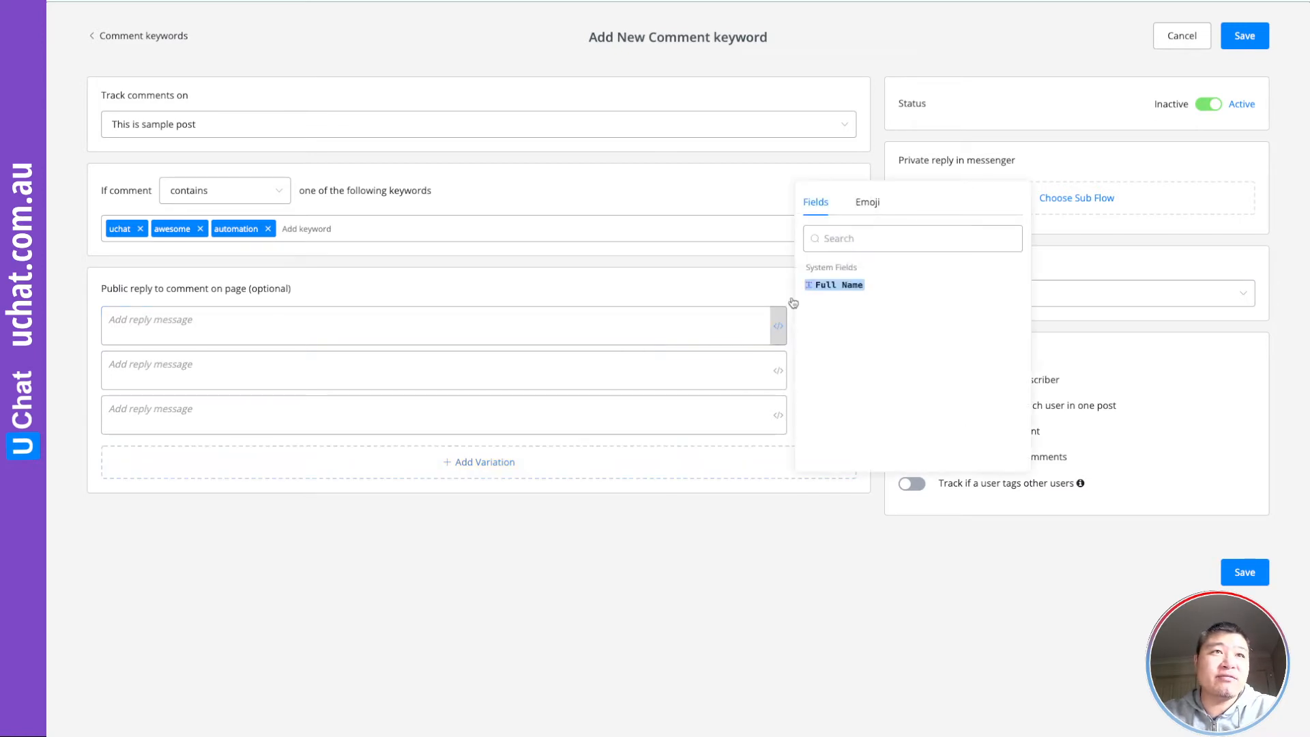
left_click(835, 284)
left_click(286, 318)
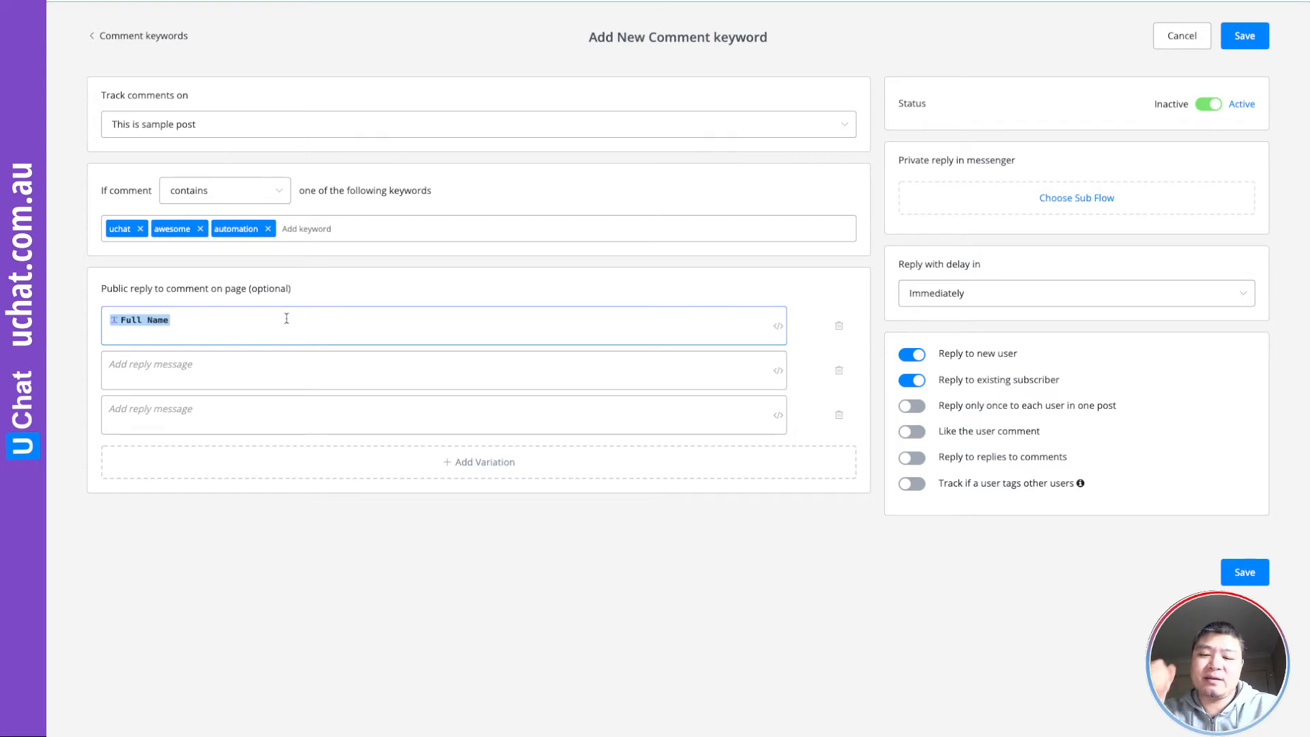
type("thanks for your comm")
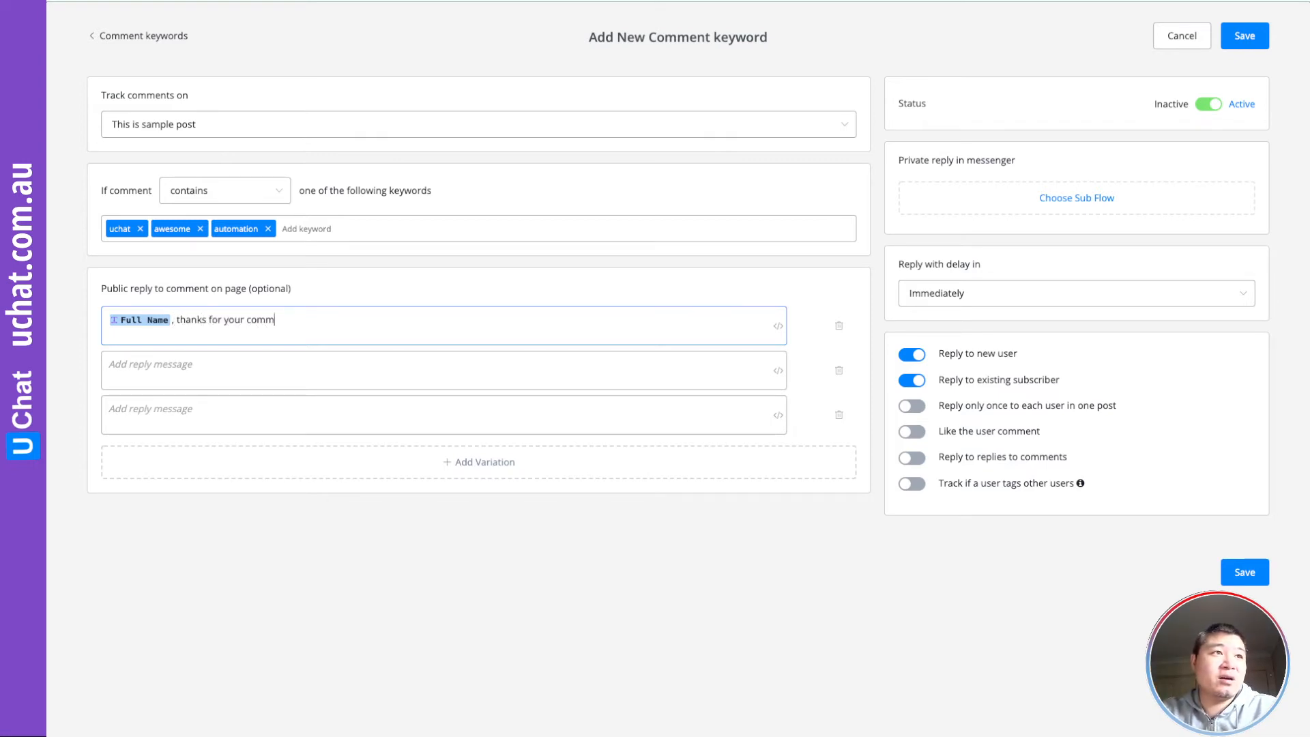
type("ents, I s")
type("ust send you a DM")
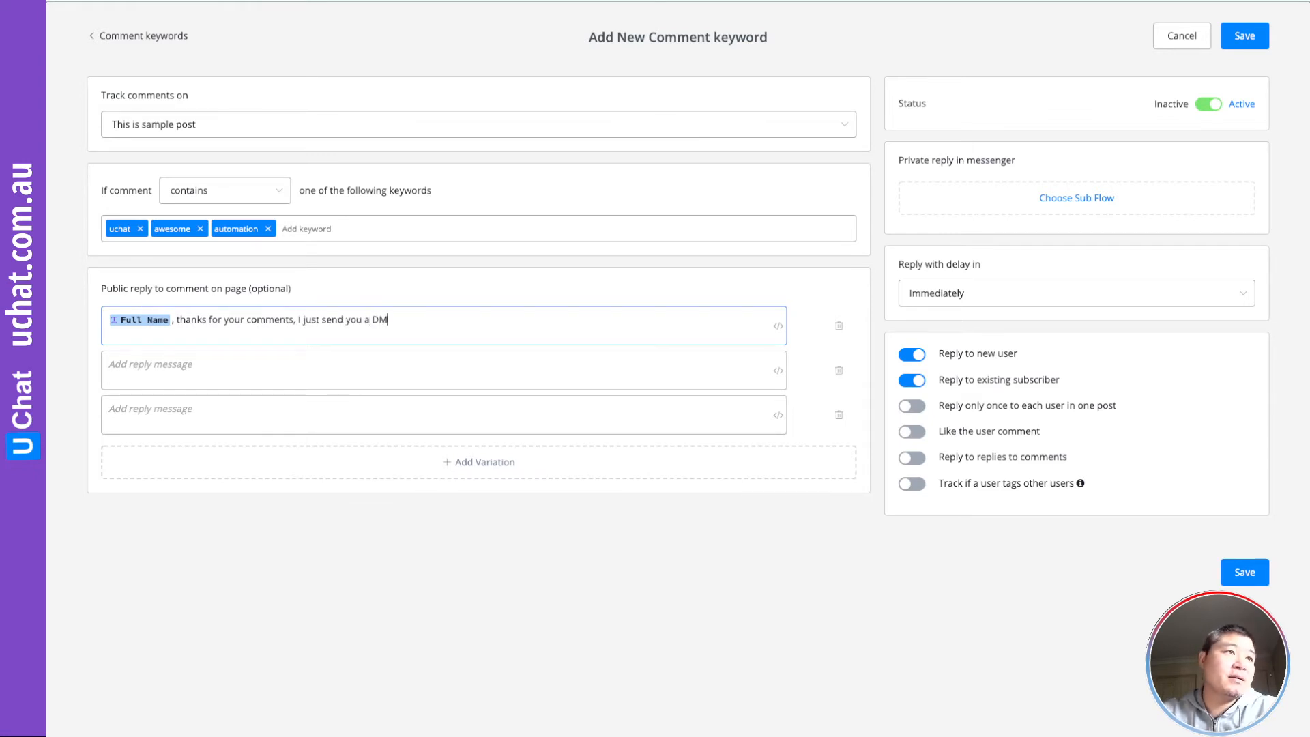
- Write the second public reply as the Full Name field followed by ", check your private message for access"
left_click(243, 386)
left_click(782, 372)
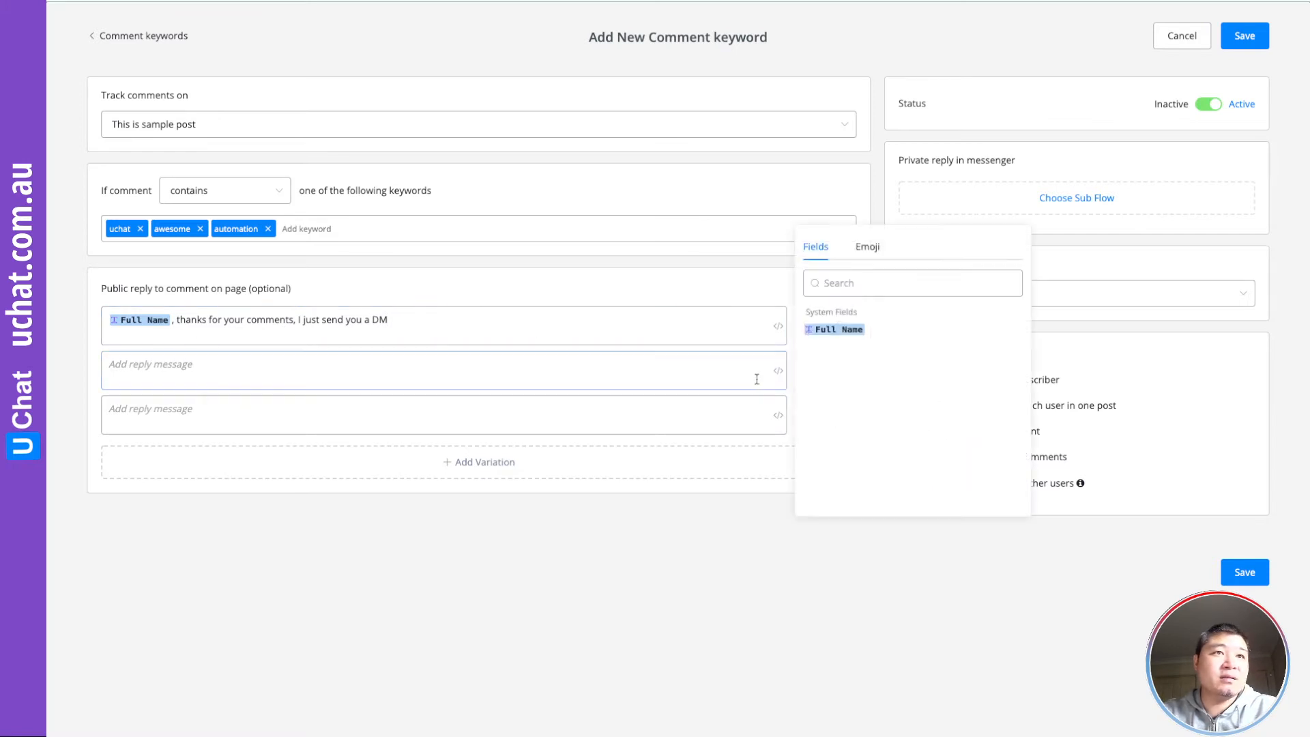
left_click(834, 330)
left_click(366, 371)
type(", Ic")
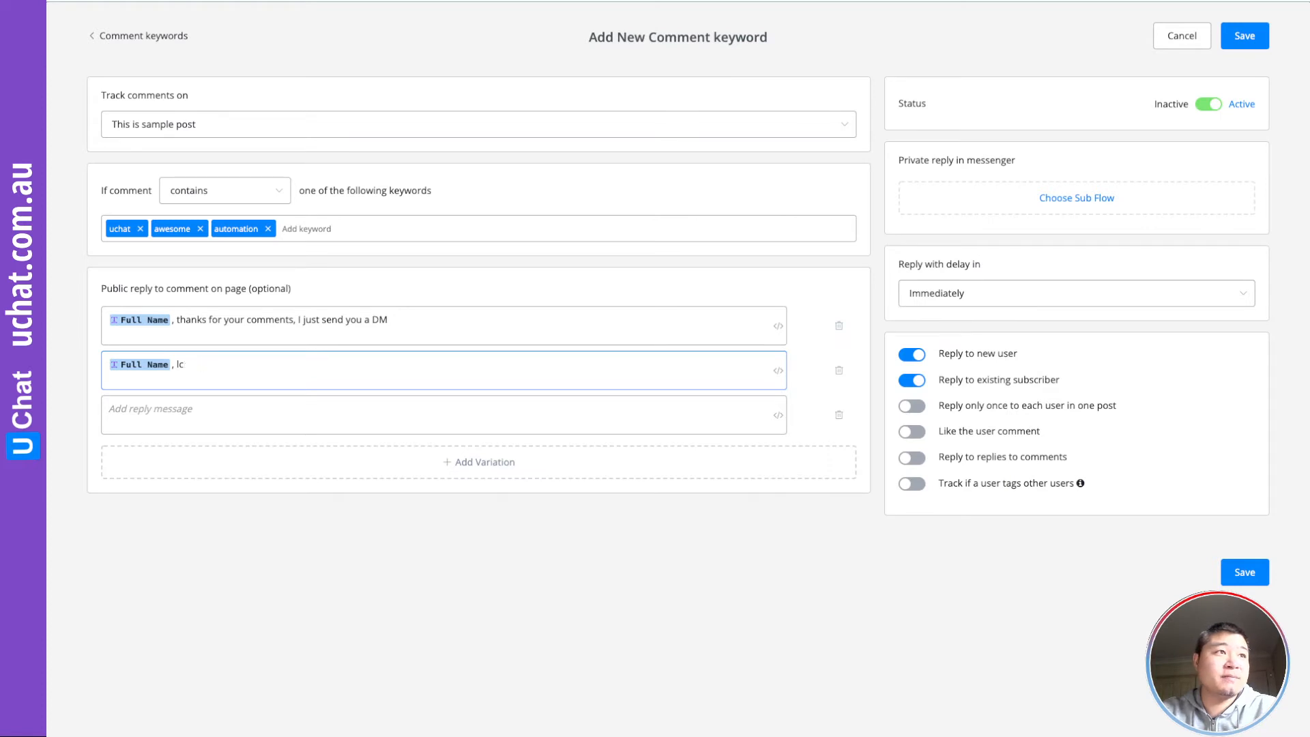
type("heckheck")
type("your private message for access")
- Write the third public reply as "I just send you a private message," followed by the Full Name field
left_click(292, 409)
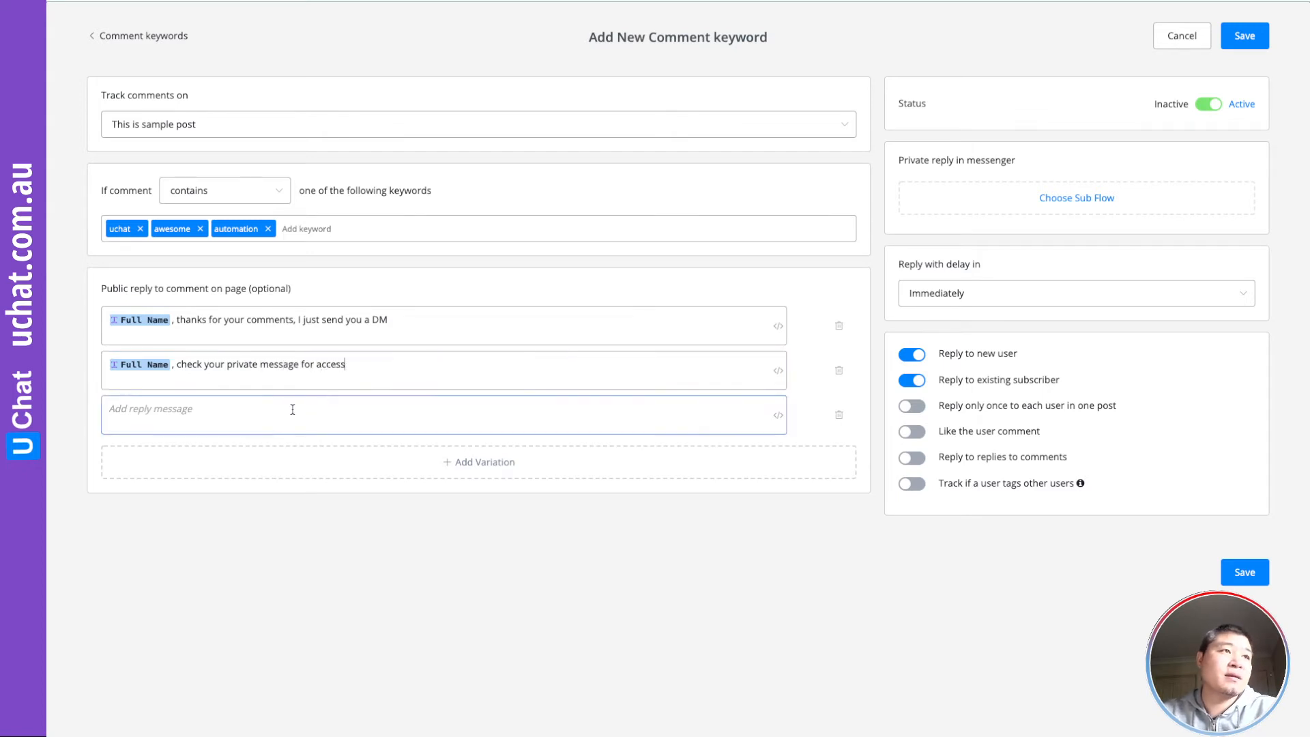
type("I")
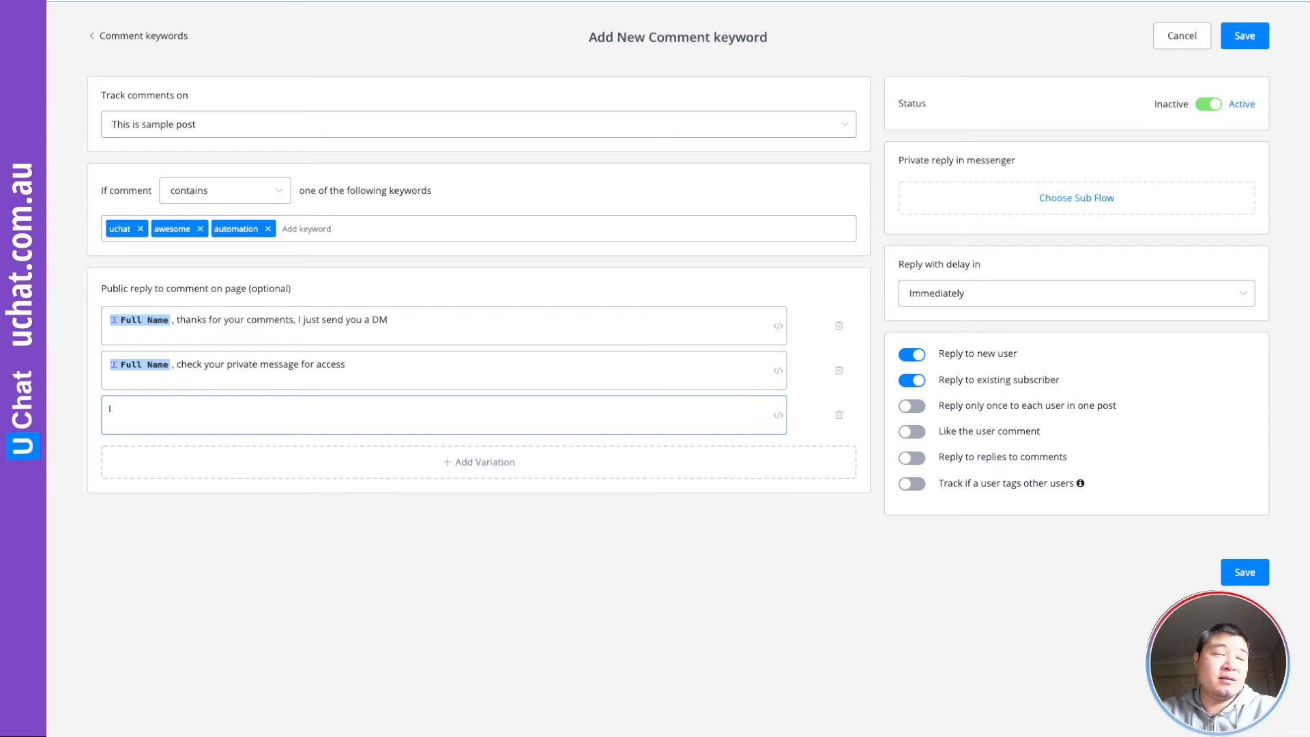
type(" just send ")
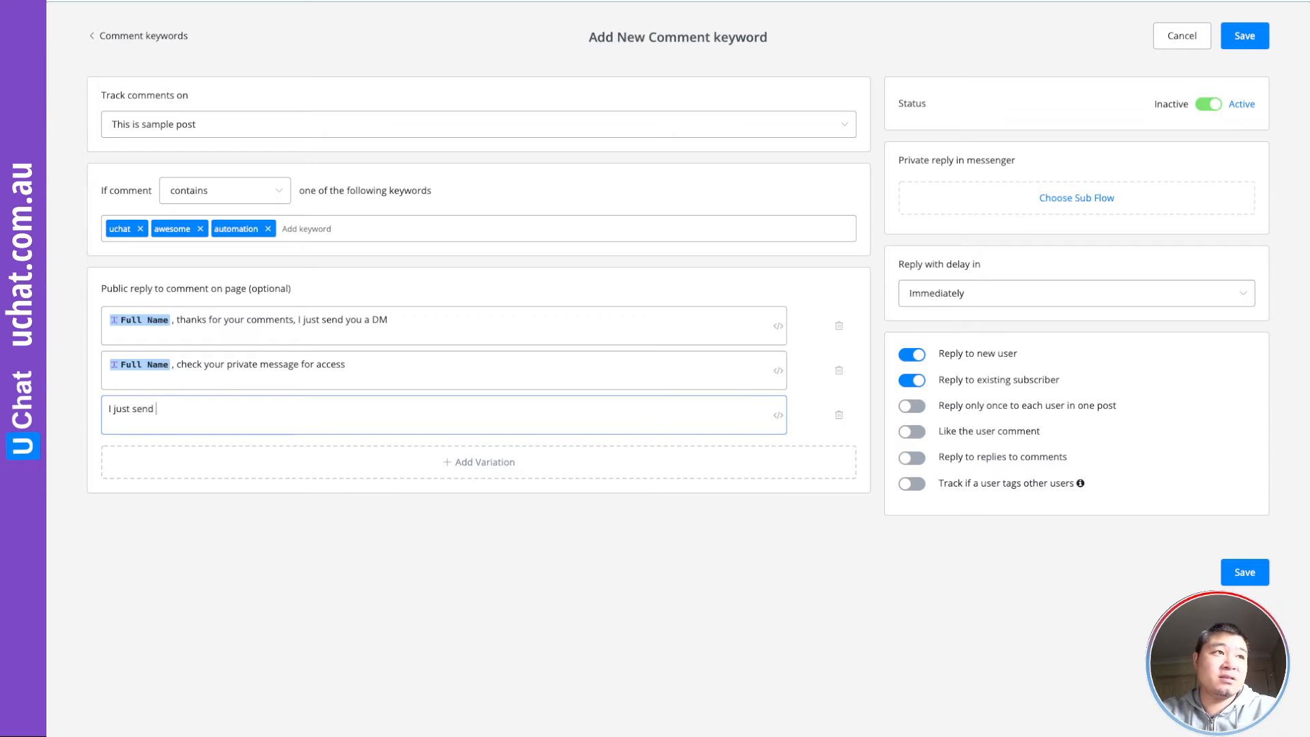
type("you a private")
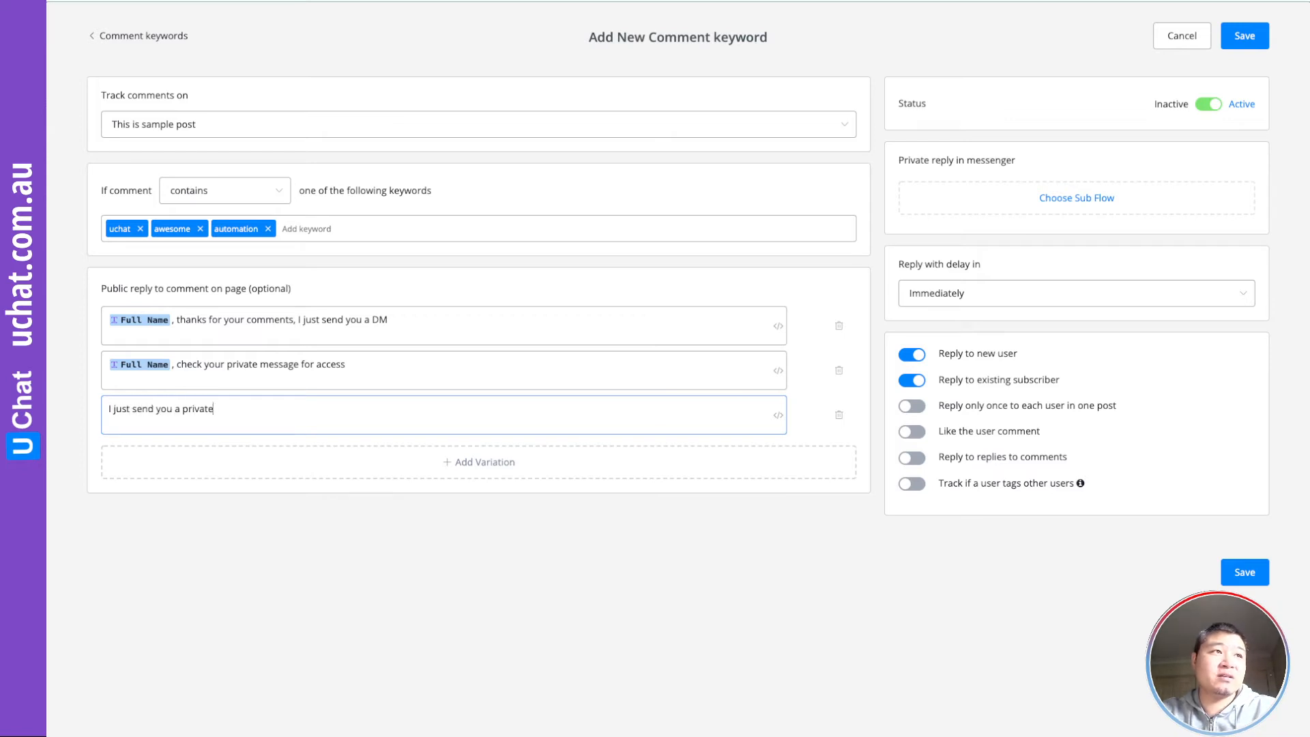
type(" message,")
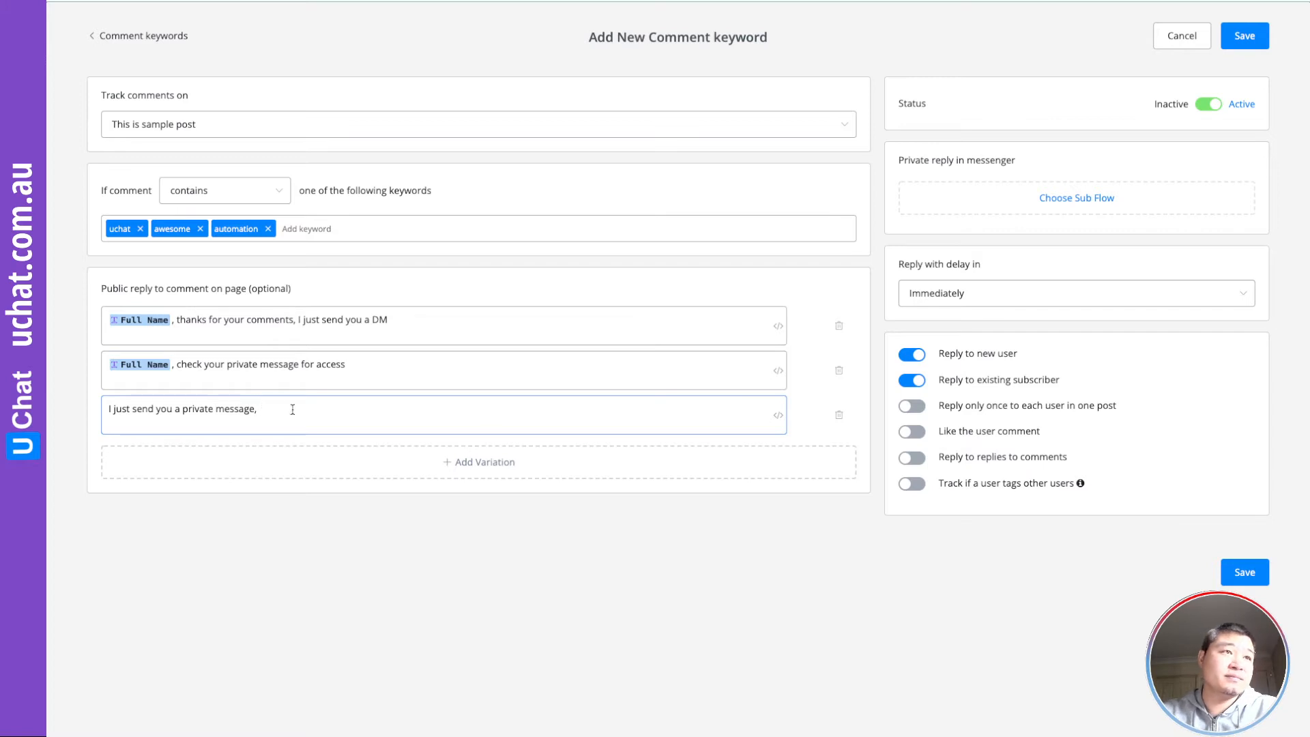
left_click(778, 414)
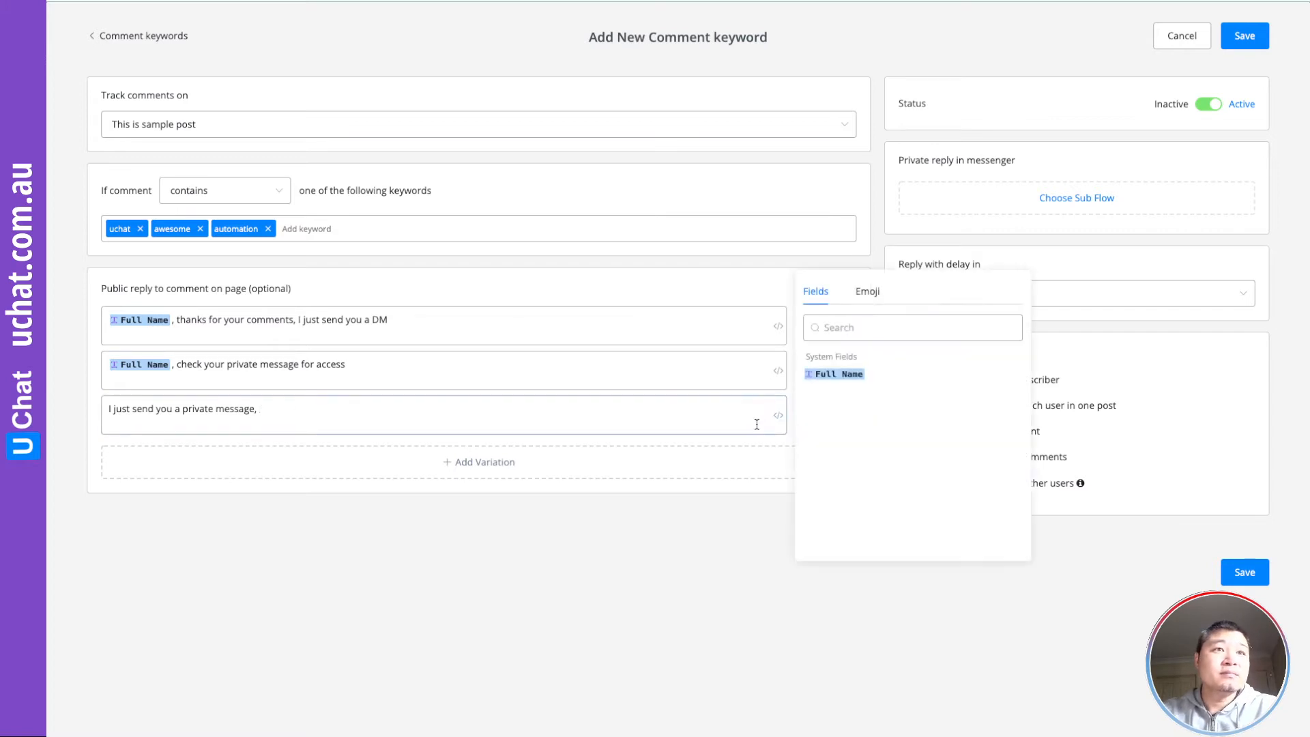
left_click(829, 376)
left_click(532, 540)
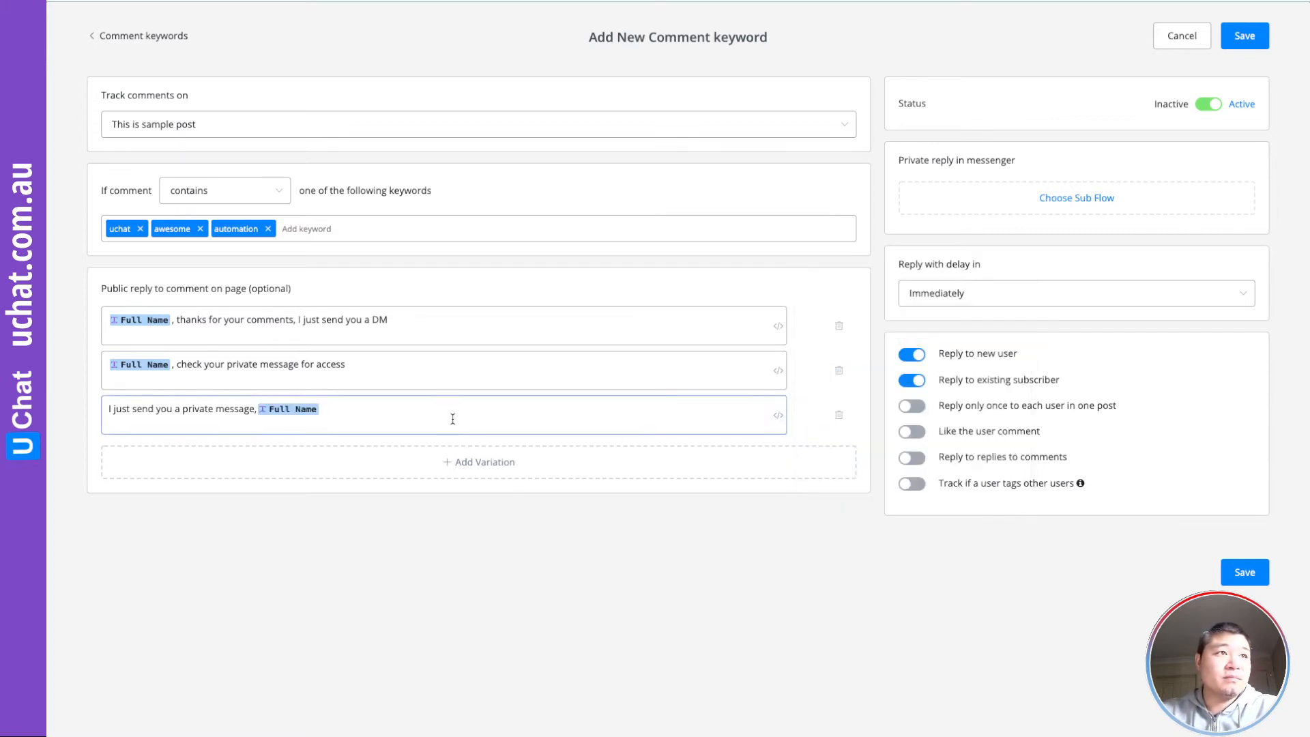
- Append a comma and a grinning face emoji to the end of the second public reply
left_click(412, 366)
type(",")
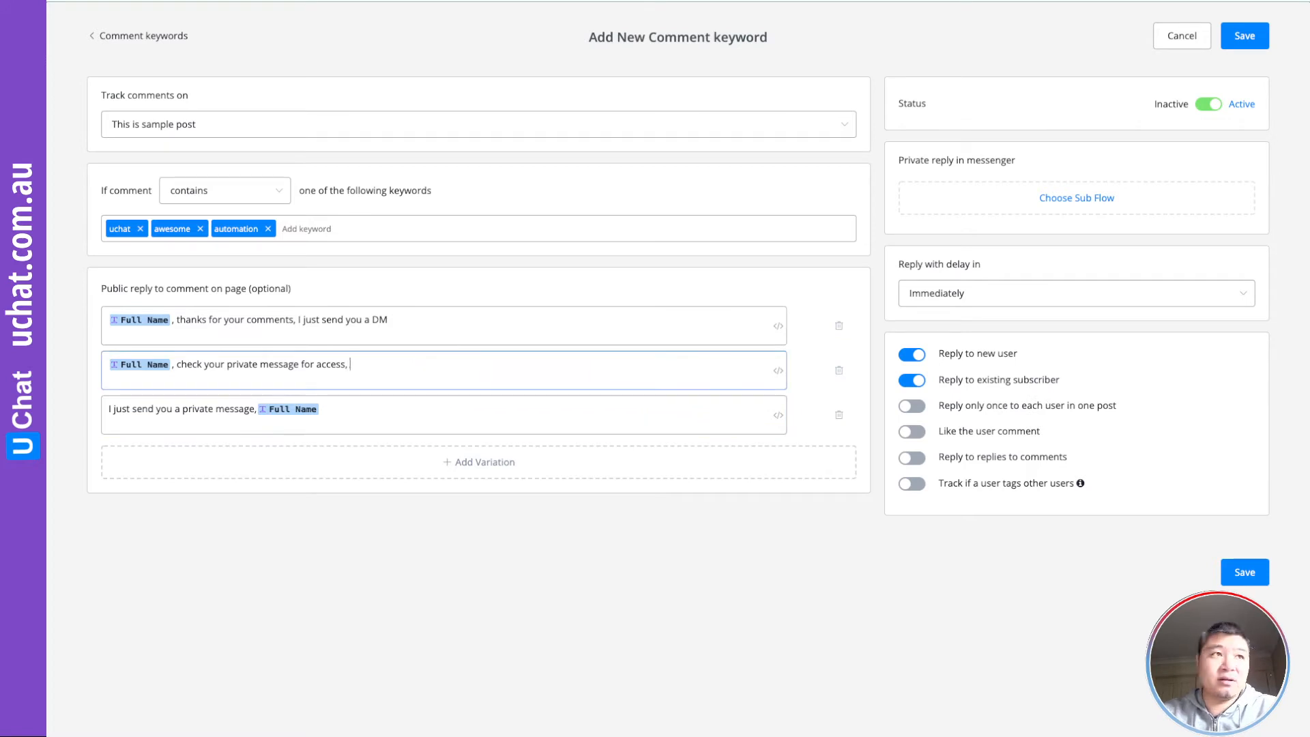
left_click(779, 371)
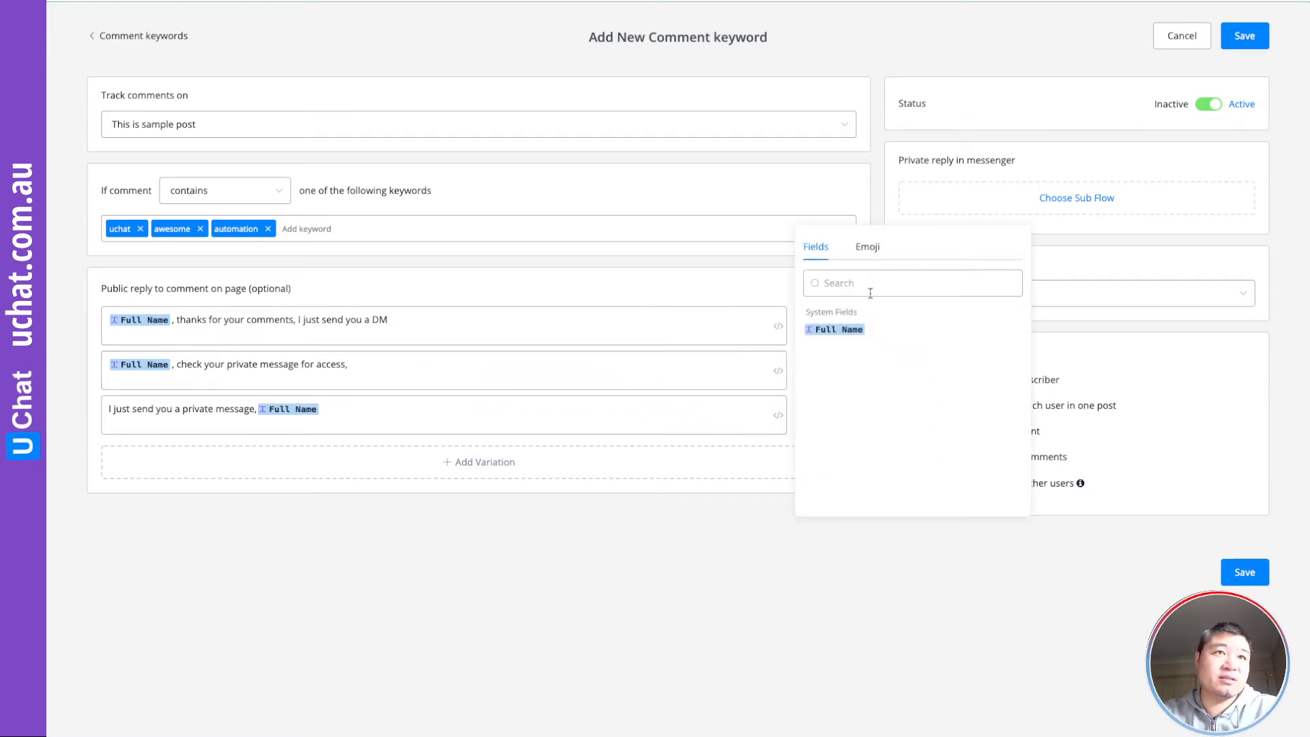
left_click(868, 248)
left_click(862, 339)
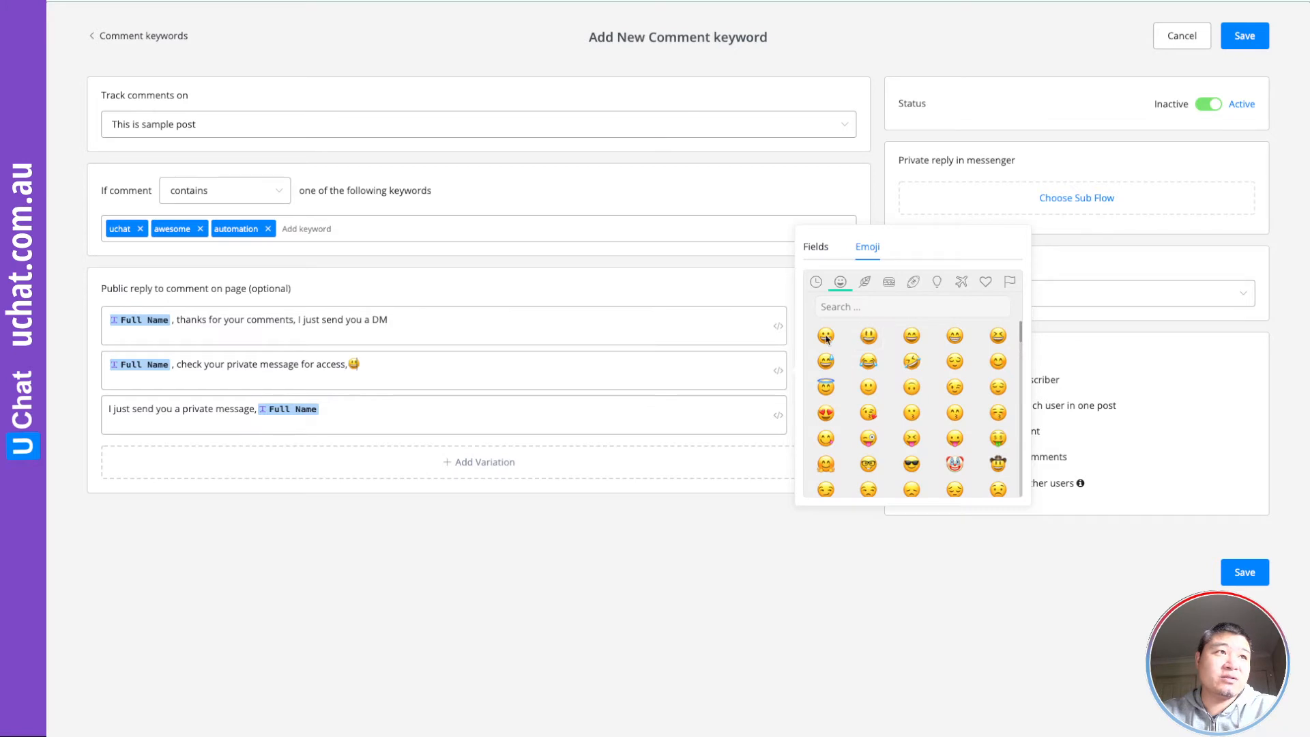
left_click(627, 510)
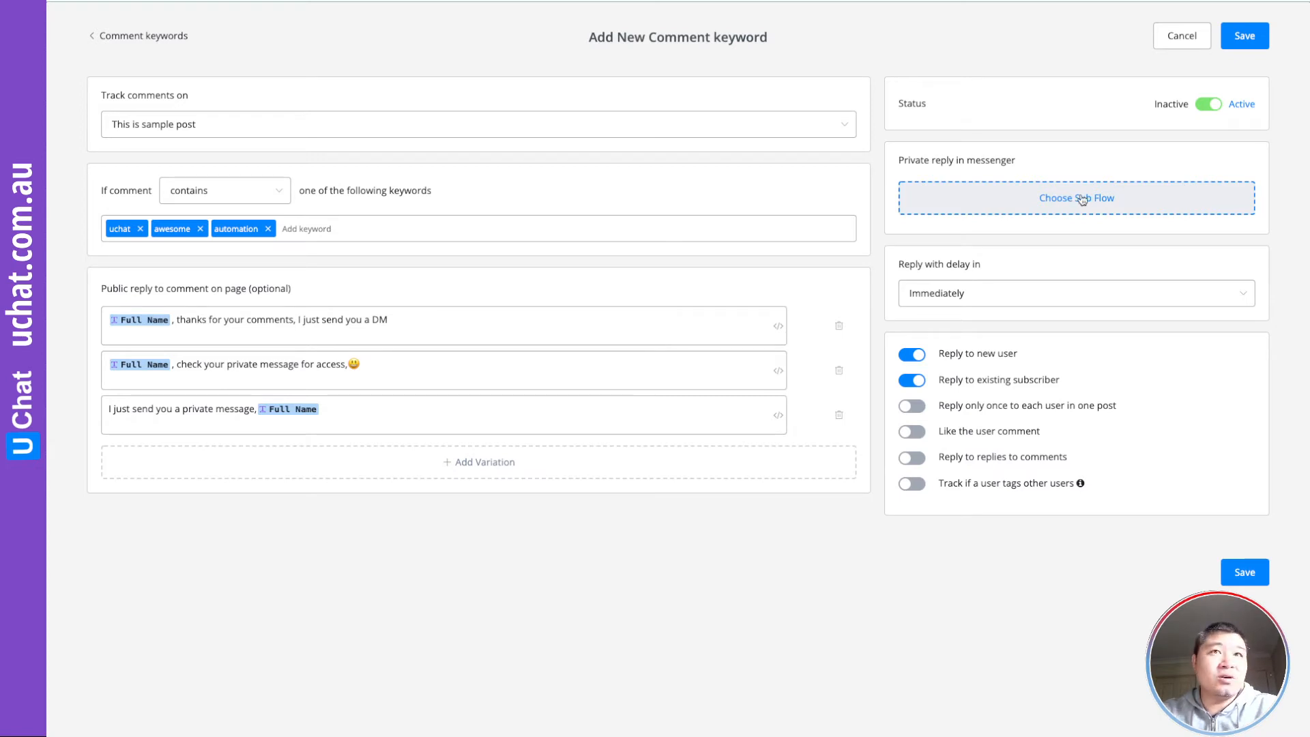
- Examine the available reply delay options, including the random time ranges, and choose Immediately
left_click(969, 298)
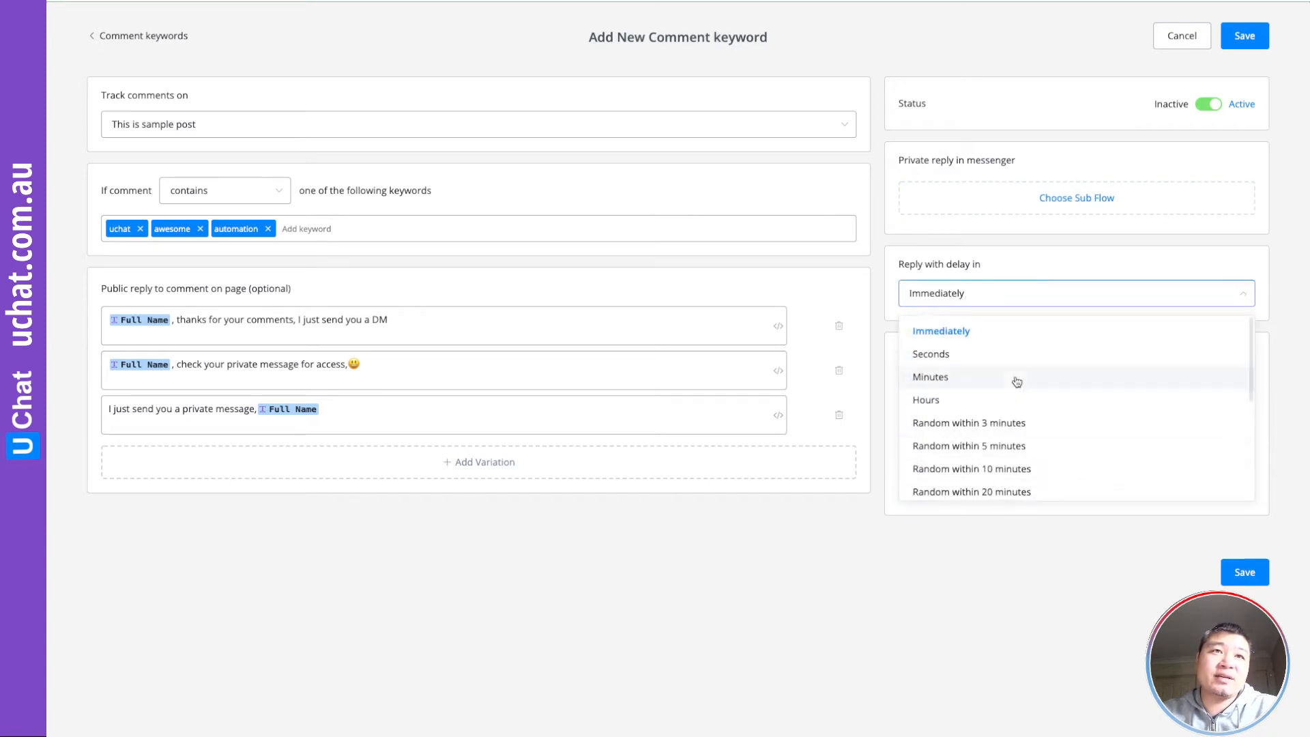
scroll(1007, 444, "down", 2)
scroll(1008, 444, "down", 3)
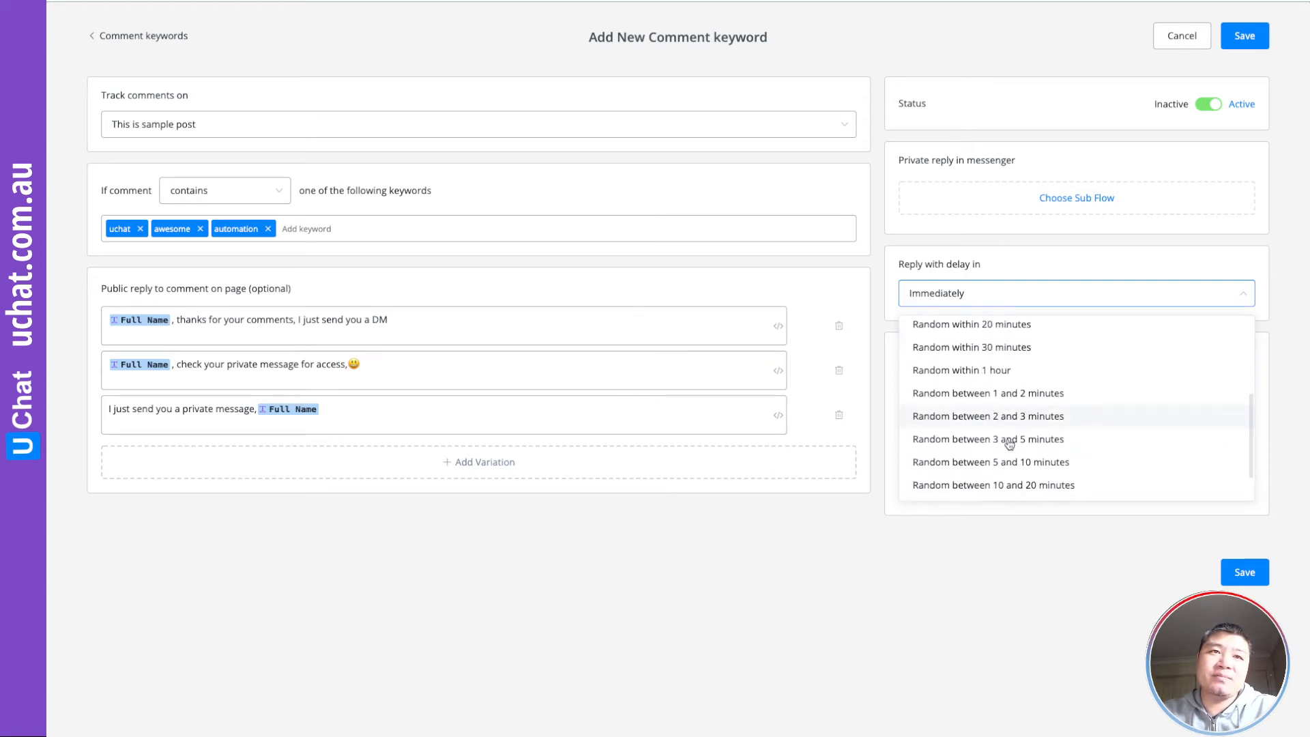
scroll(1009, 444, "up", 5)
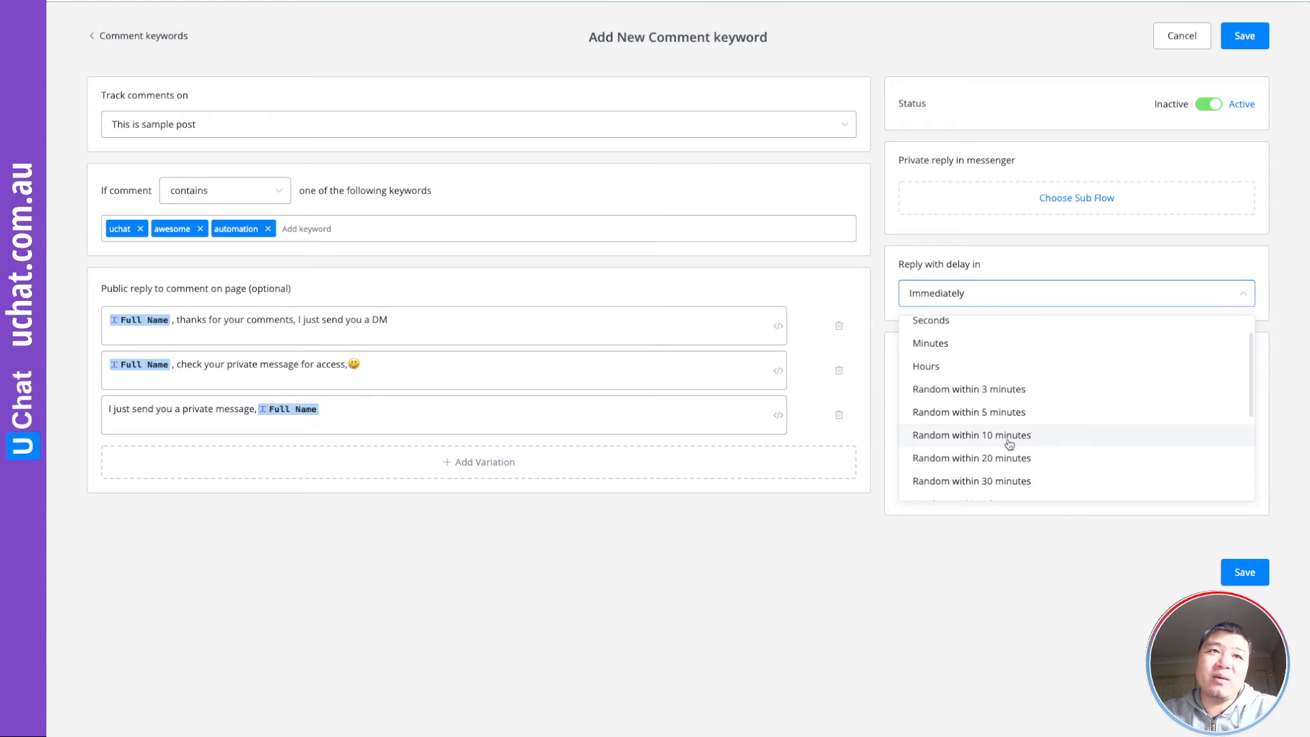
scroll(1009, 444, "up", 1)
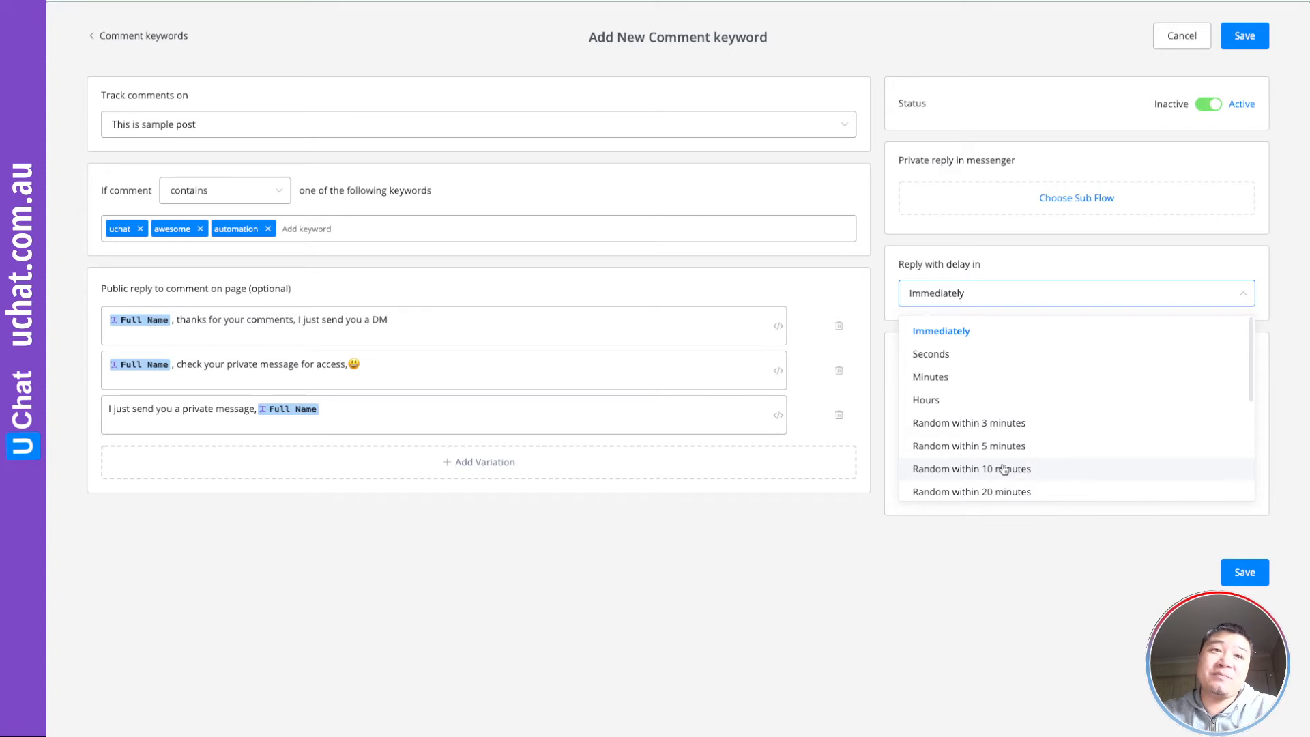
left_click(945, 335)
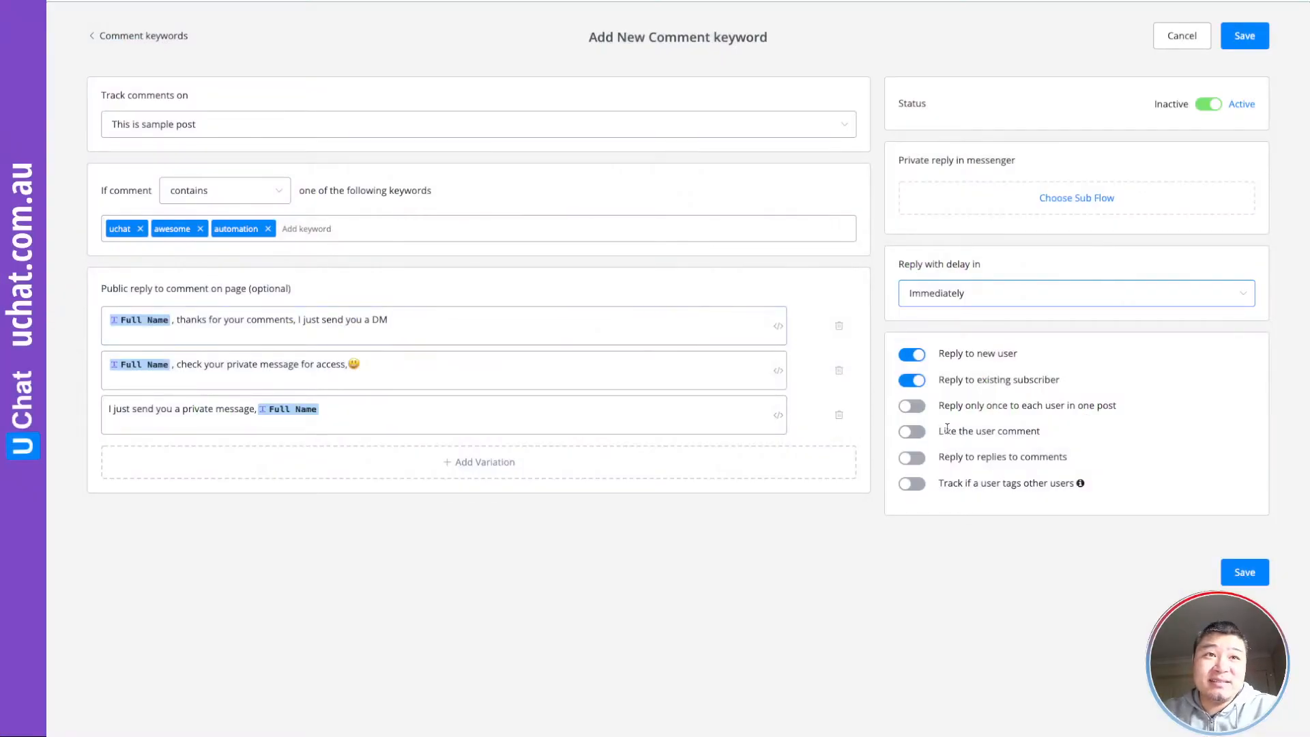
left_click_drag(935, 404, 1134, 410)
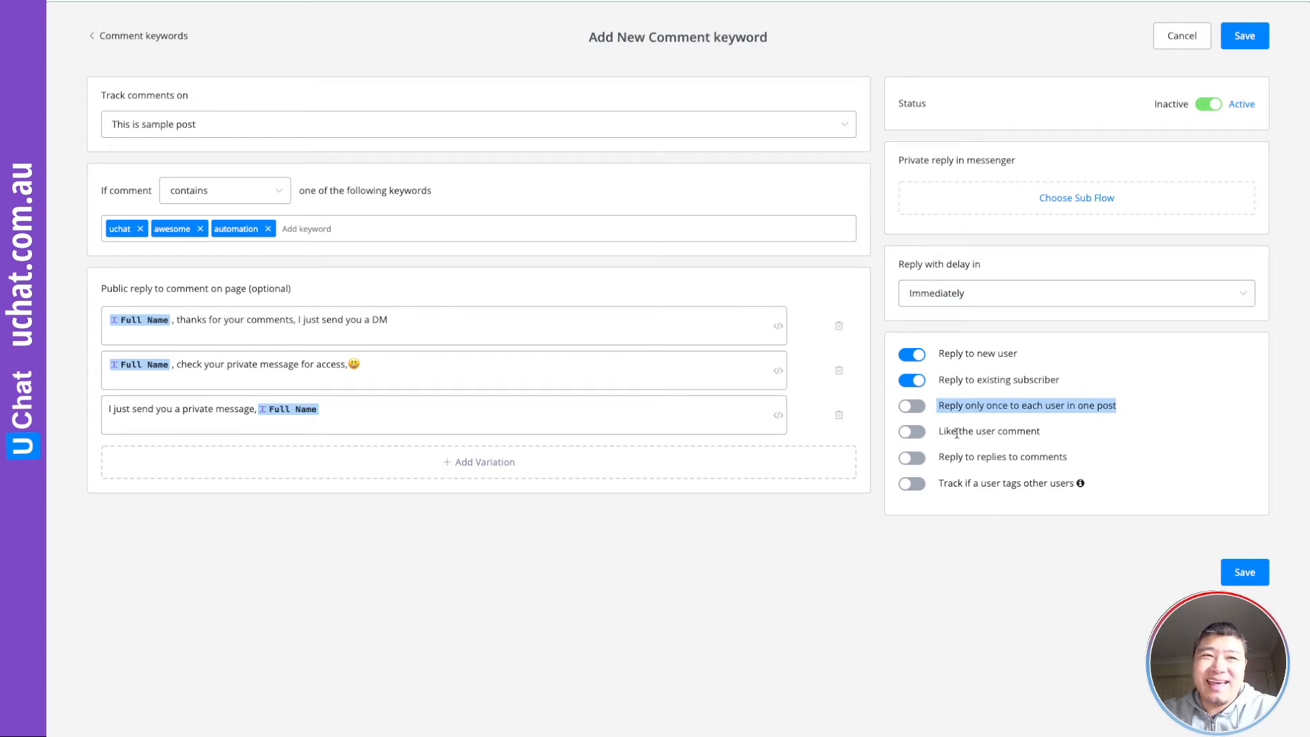
left_click(940, 405)
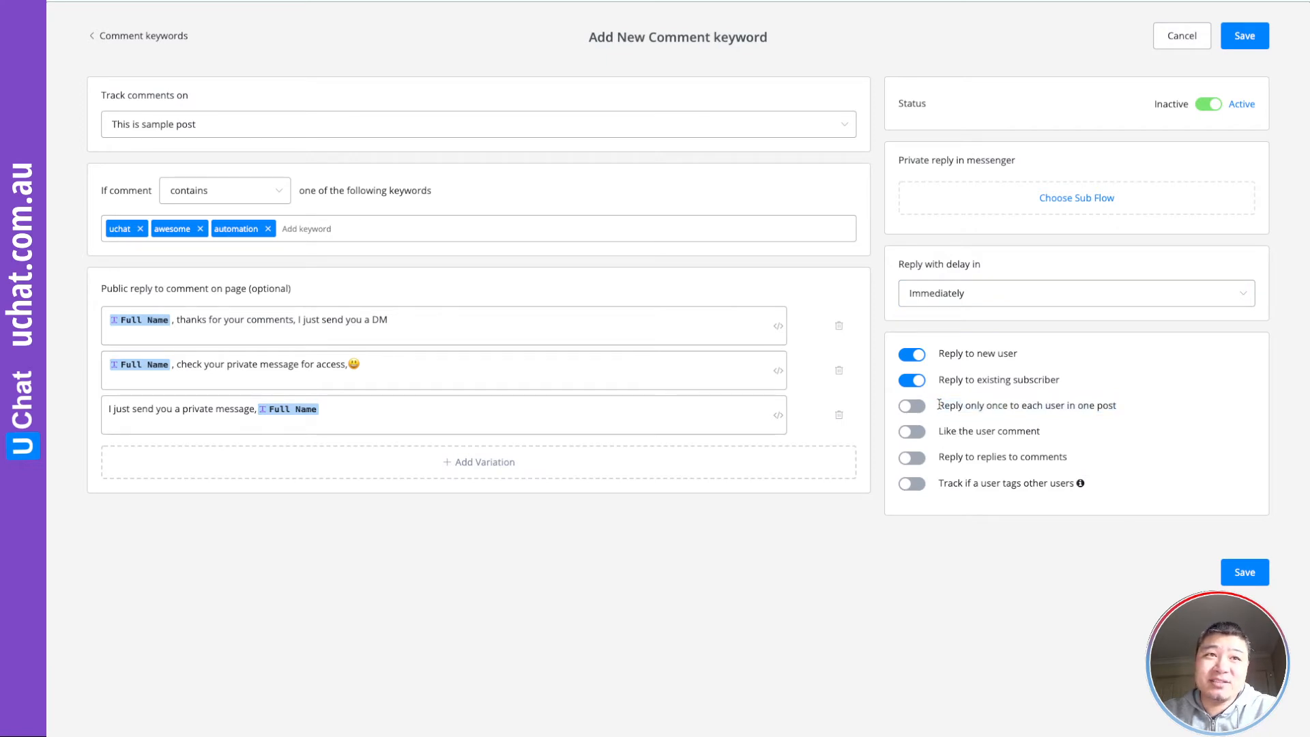
left_click(1123, 408, "shift")
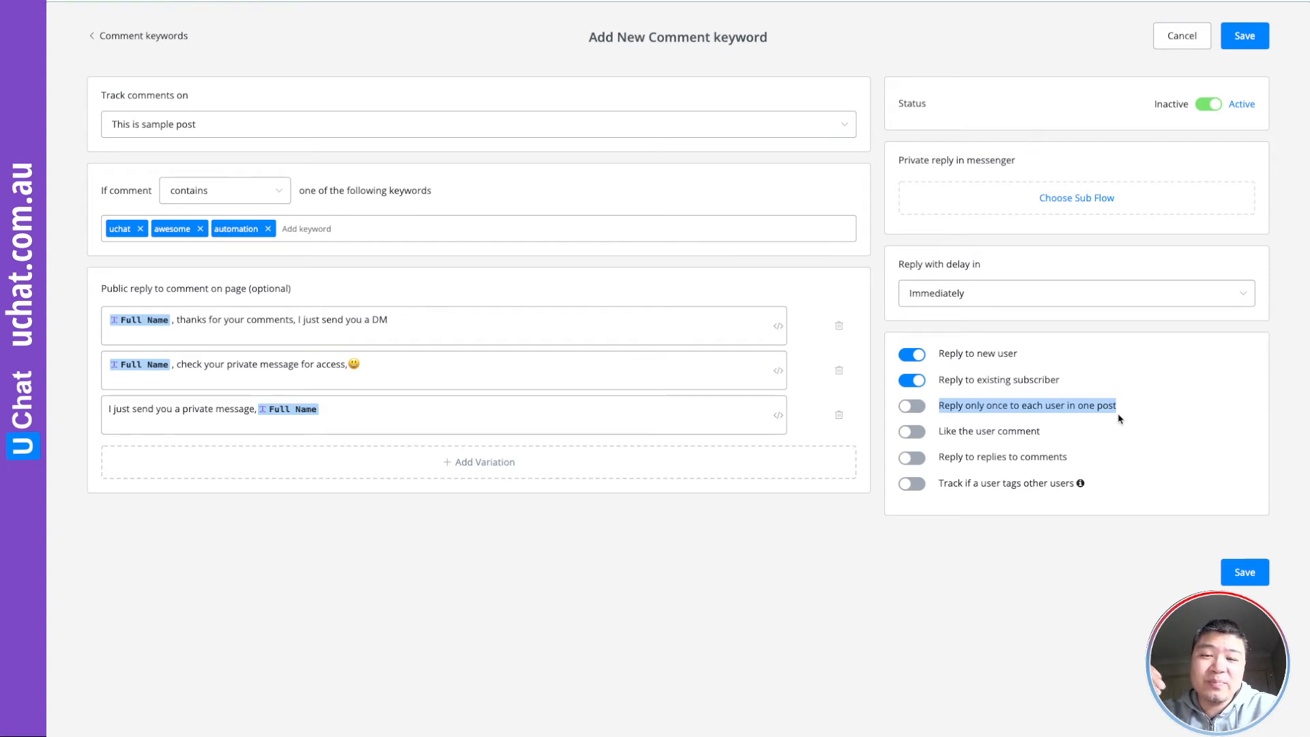
left_click(946, 407)
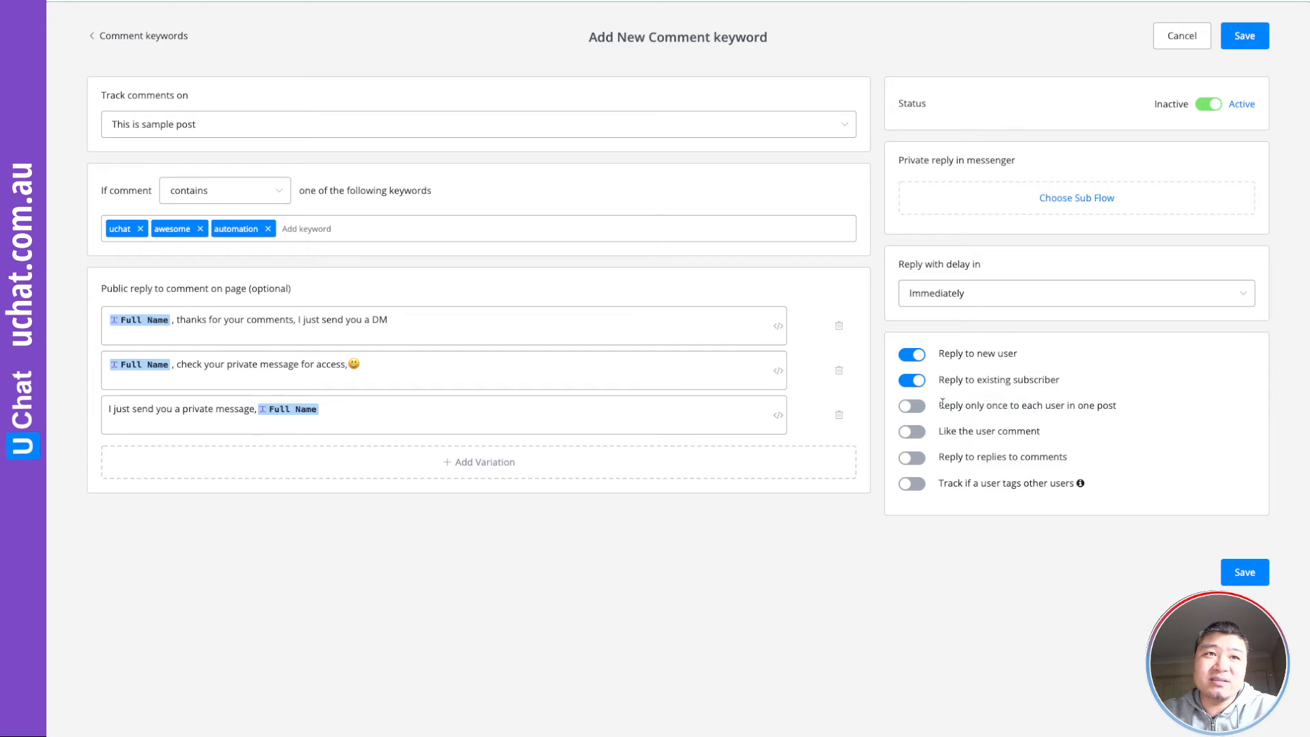
left_click_drag(939, 406, 1124, 409)
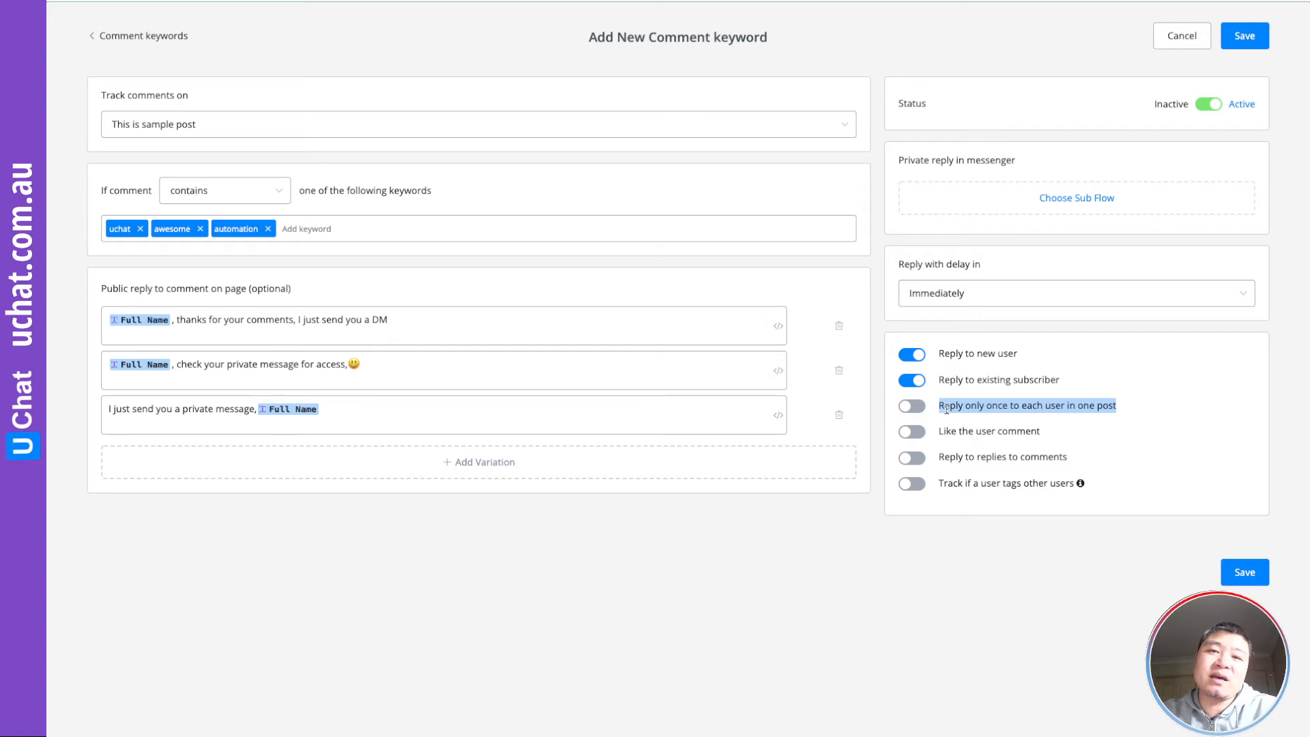
- Enable liking the user's comment and save the new comment keyword
left_click(912, 434)
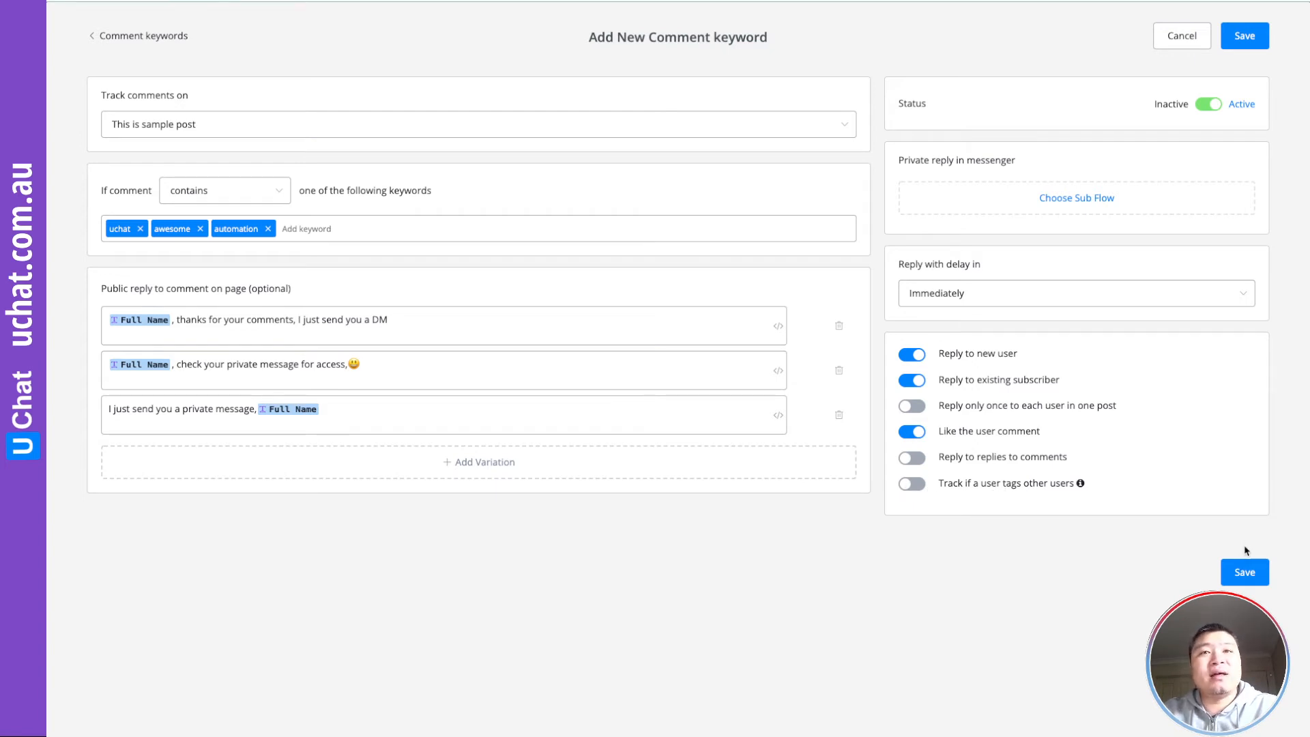
left_click(1247, 573)
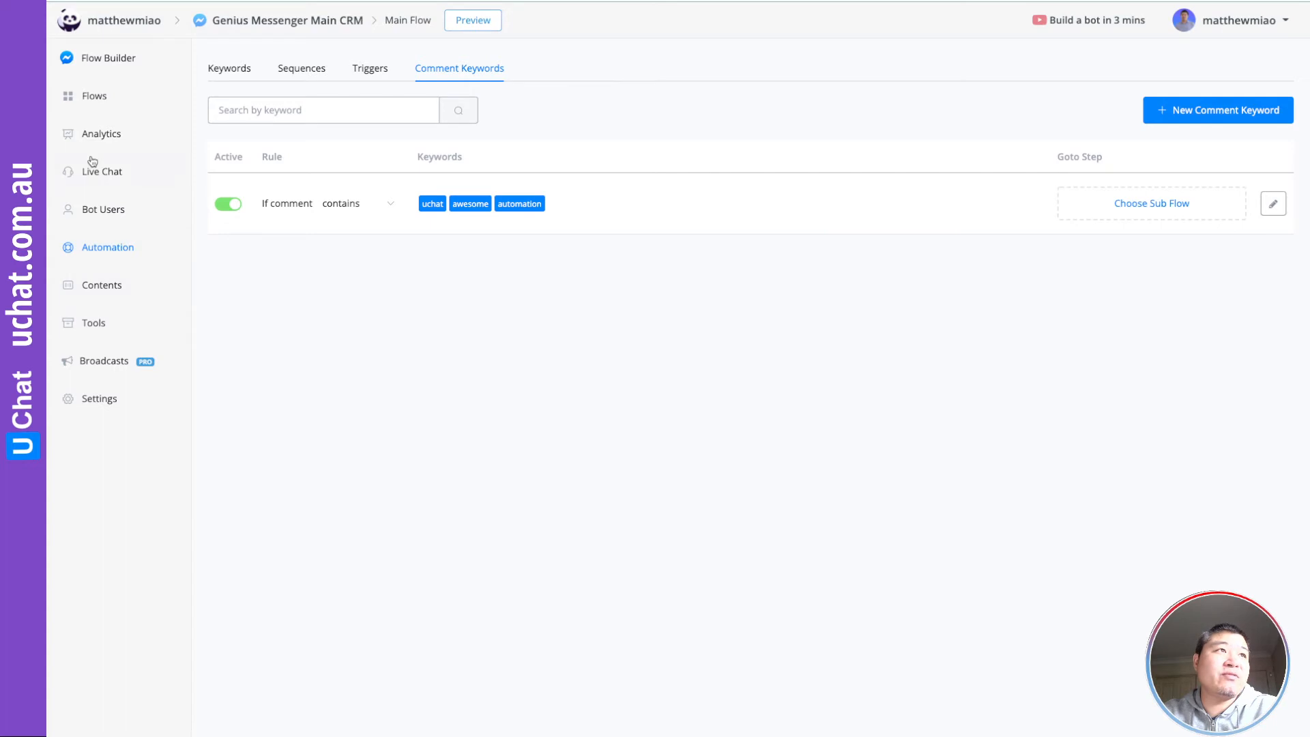
- Create a new Facebook sub flow named "comment growth tools" from the list of flows
left_click(95, 100)
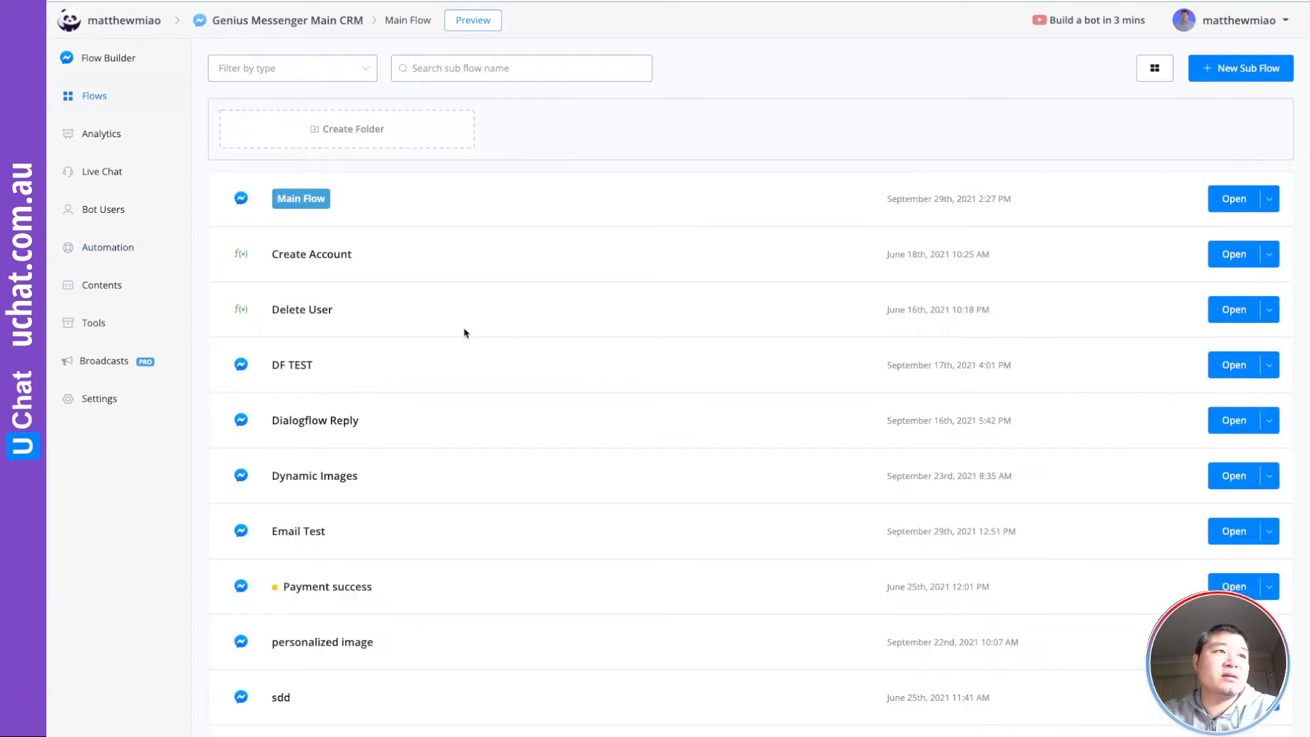
scroll(464, 332, "down", 2)
scroll(464, 333, "up", 2)
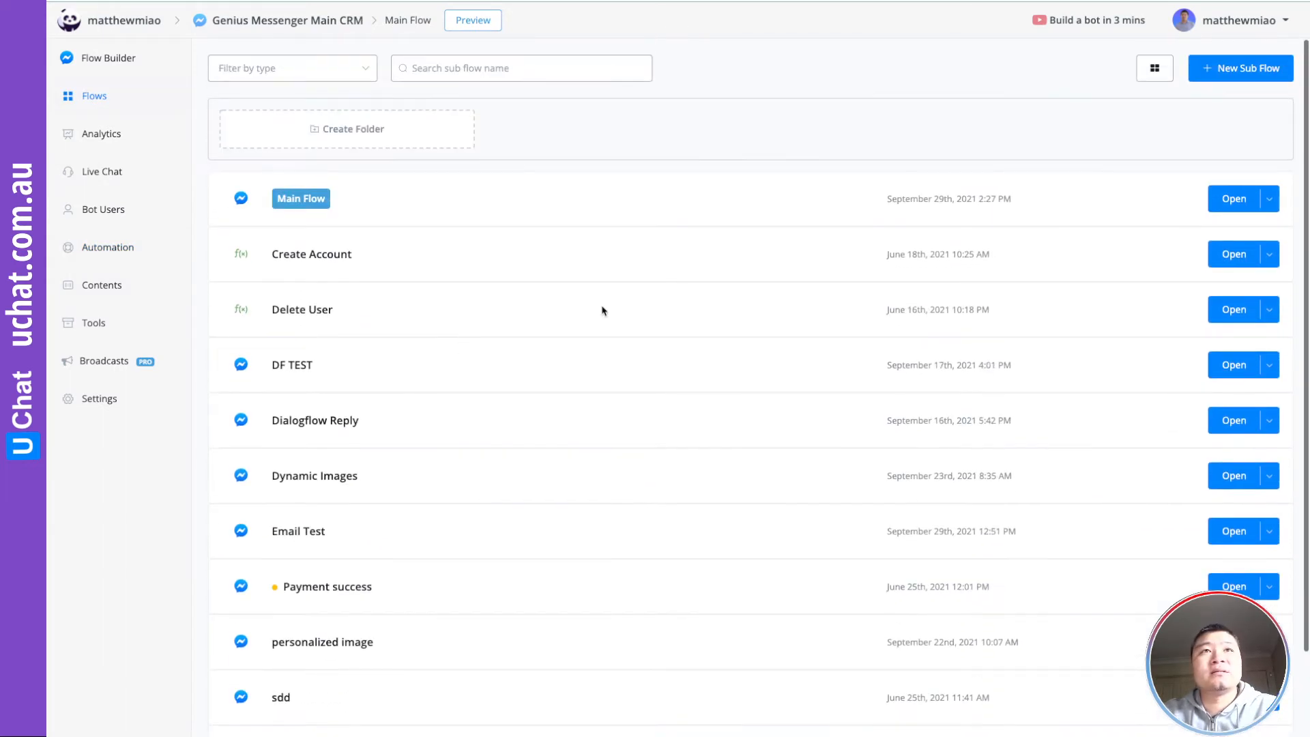
left_click(1236, 75)
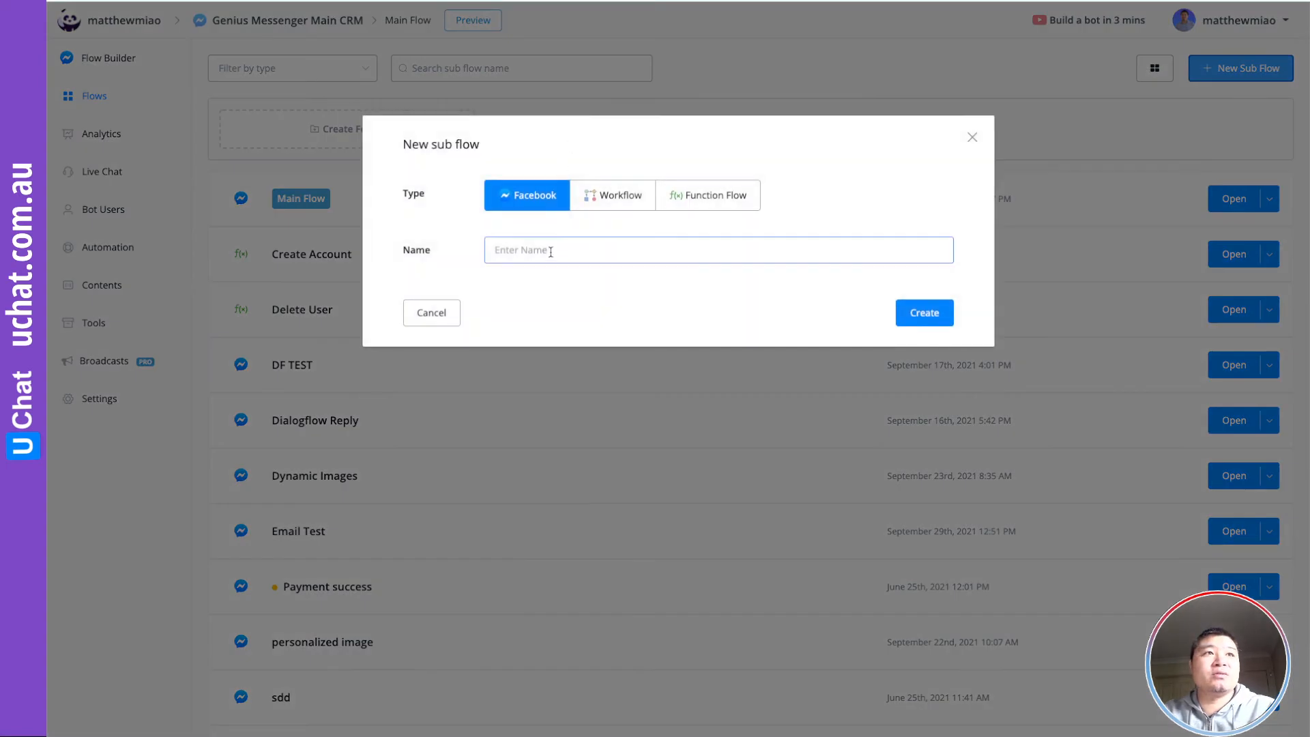
type("comment growth tools")
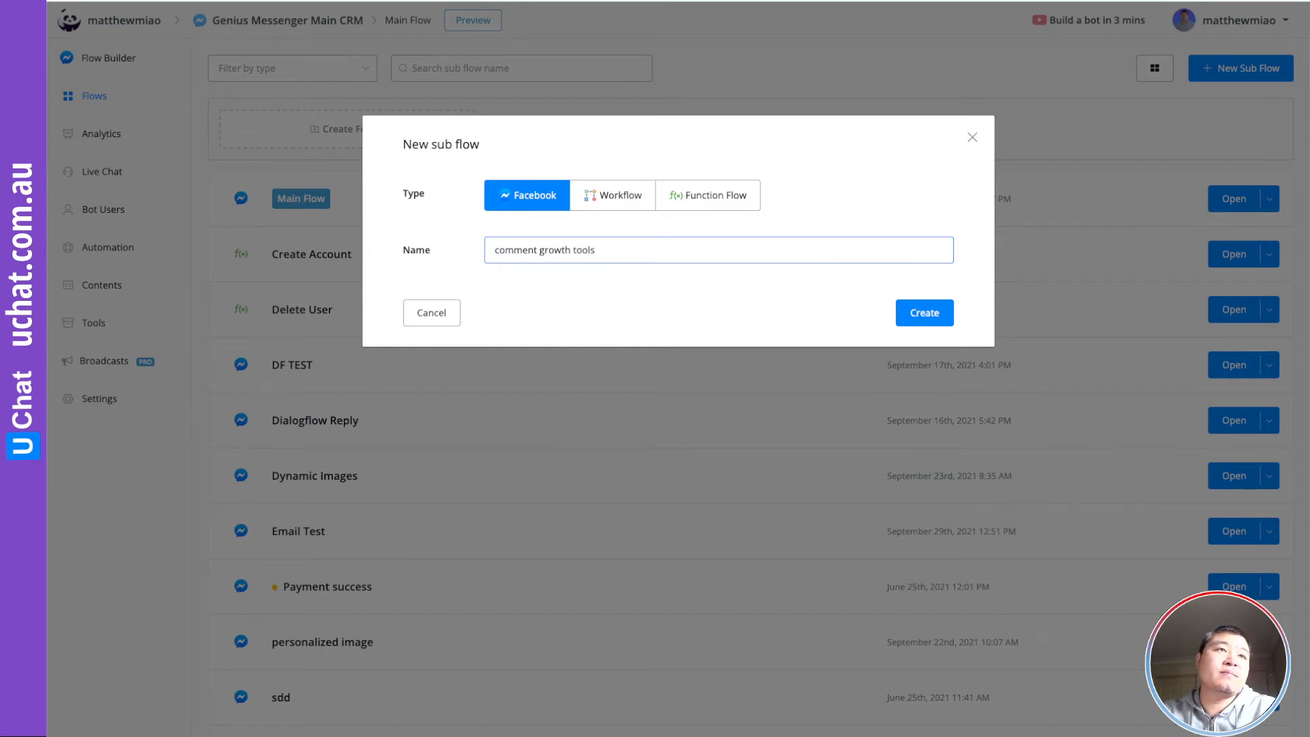
left_click(921, 312)
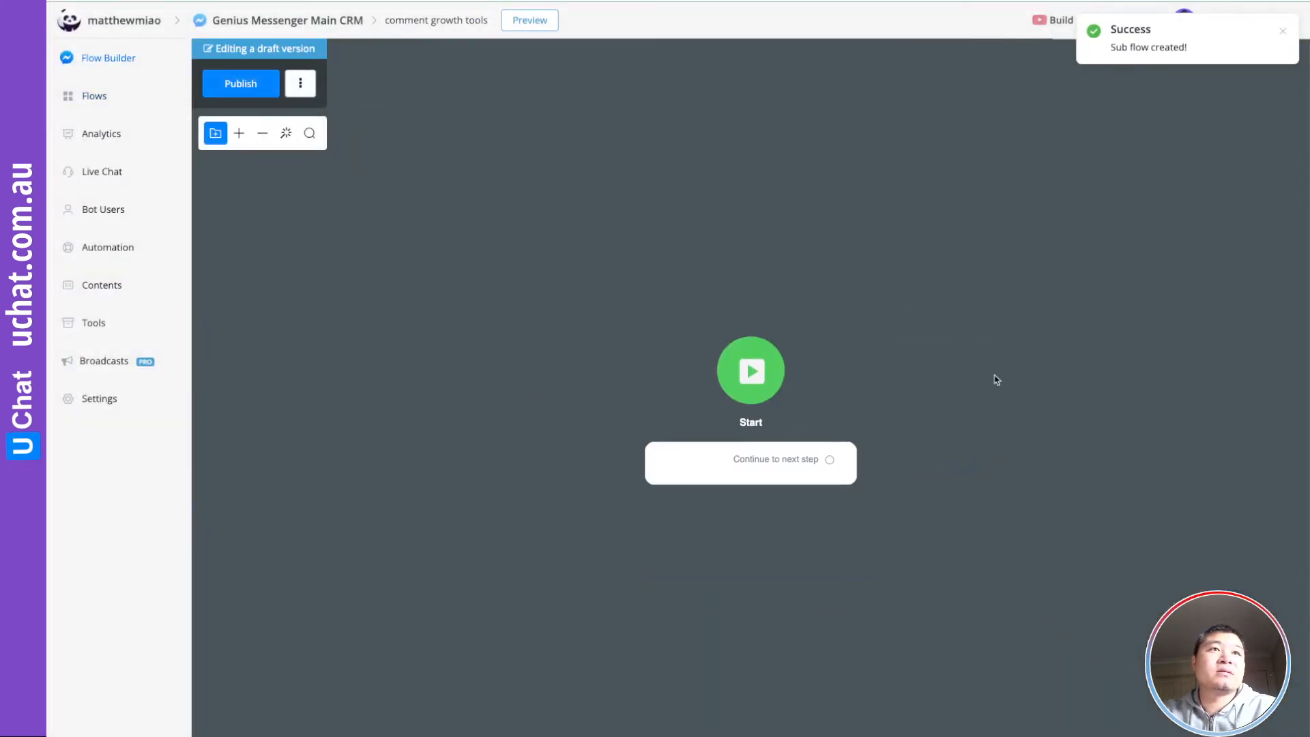
- Add a Send Message step connected to the Start step and give it an empty text block
left_click_drag(969, 402, 768, 350)
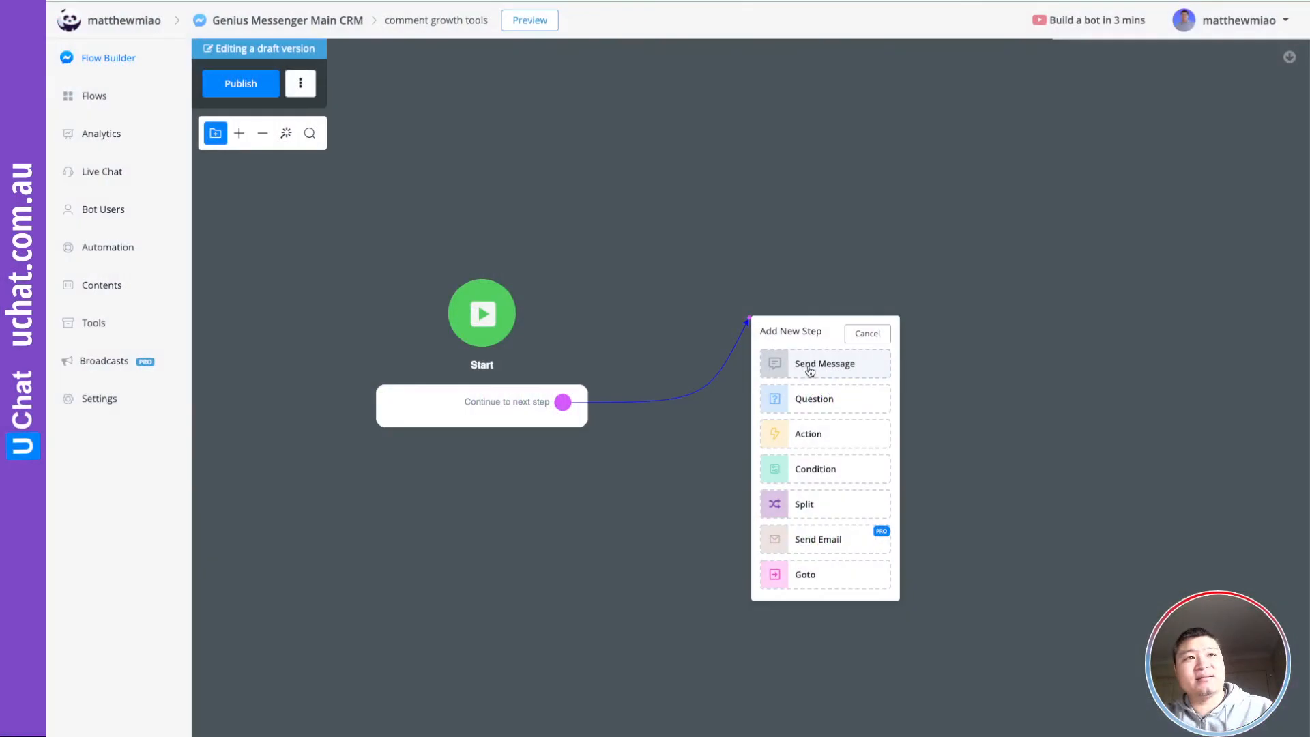
left_click(808, 367)
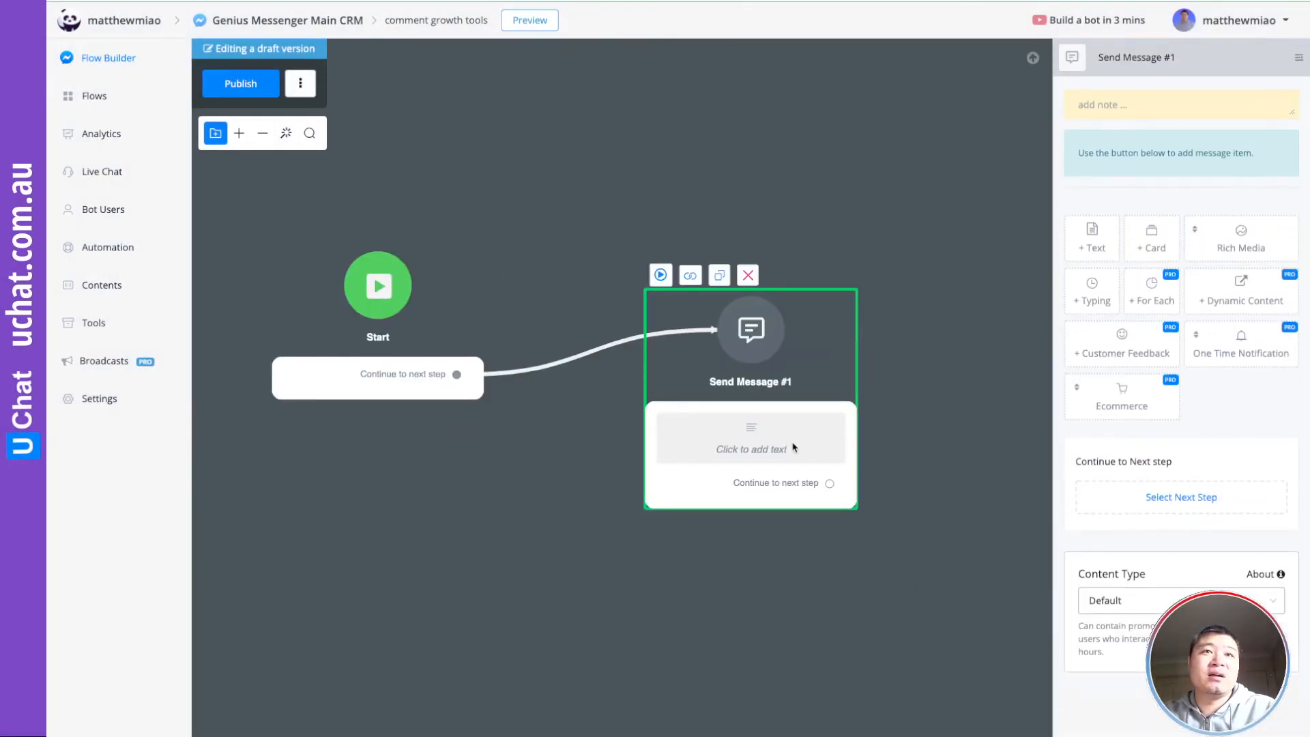
left_click(1092, 240)
- Write "Thanks for commenting on the demo, click the button to receive ebook." as the text of the first message
left_click(1128, 120)
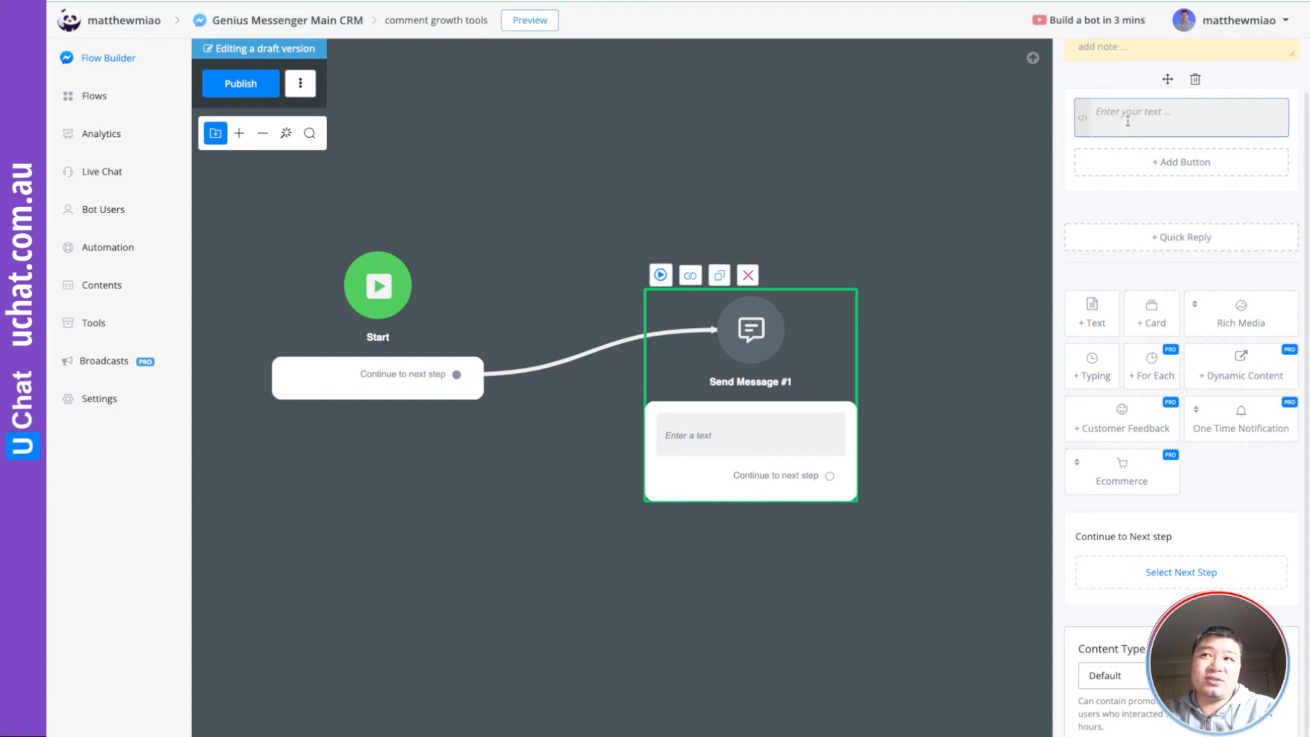
type("Thanks")
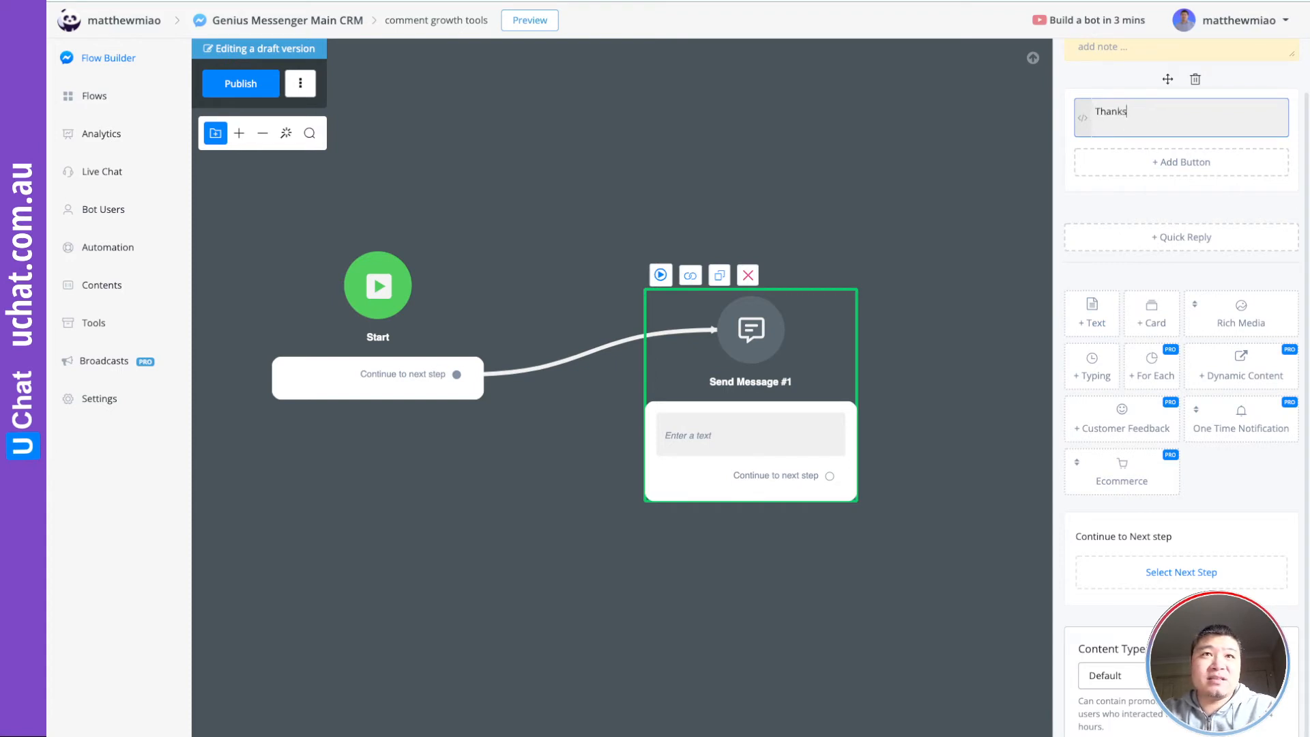
type(" for comment")
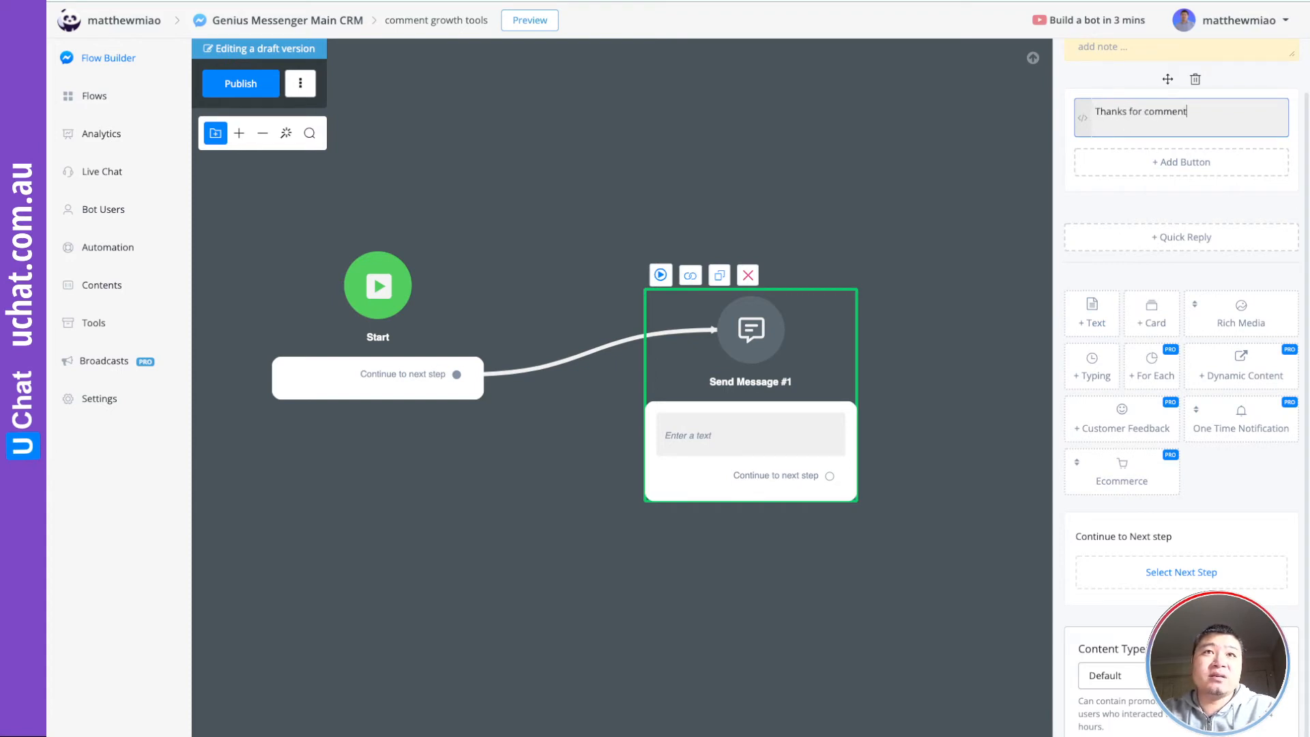
type("ing on the demo")
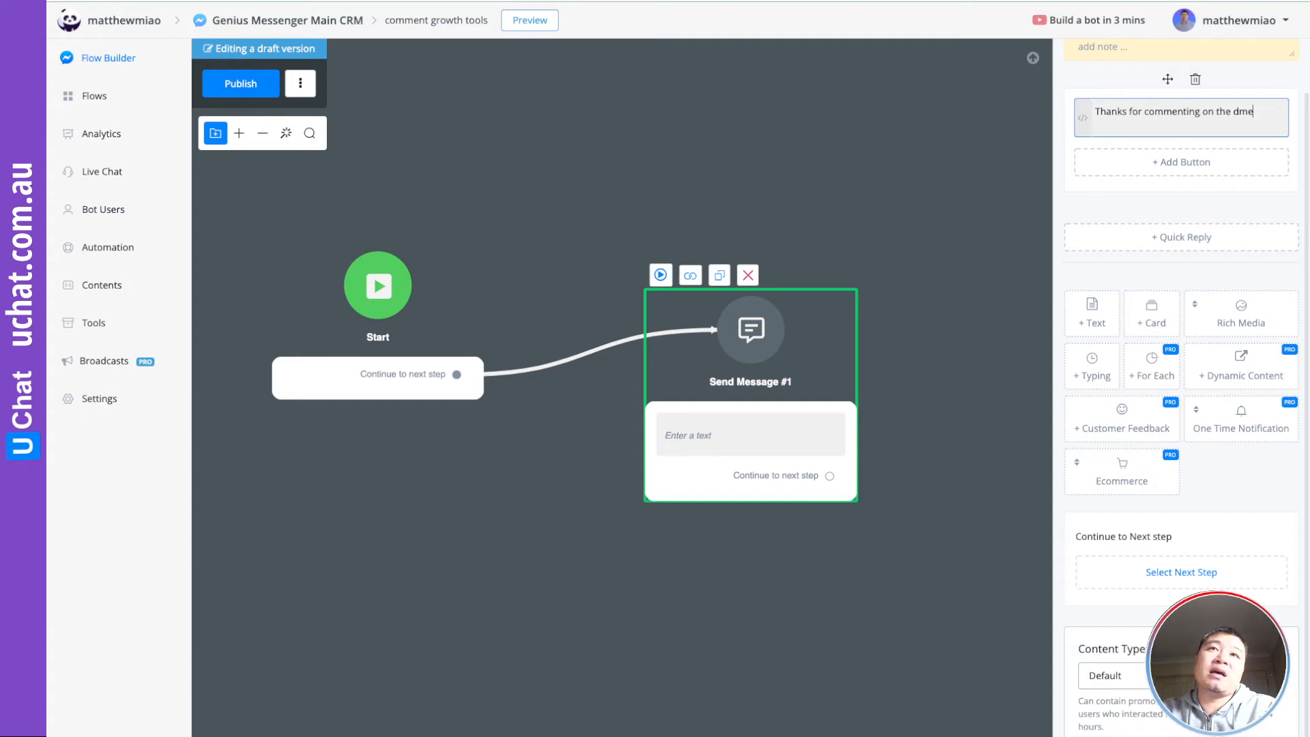
key("BackSpace")
key("BackSpace")
key("BackSpace")
type("eo")
key("BackSpace")
type("mo, click the ")
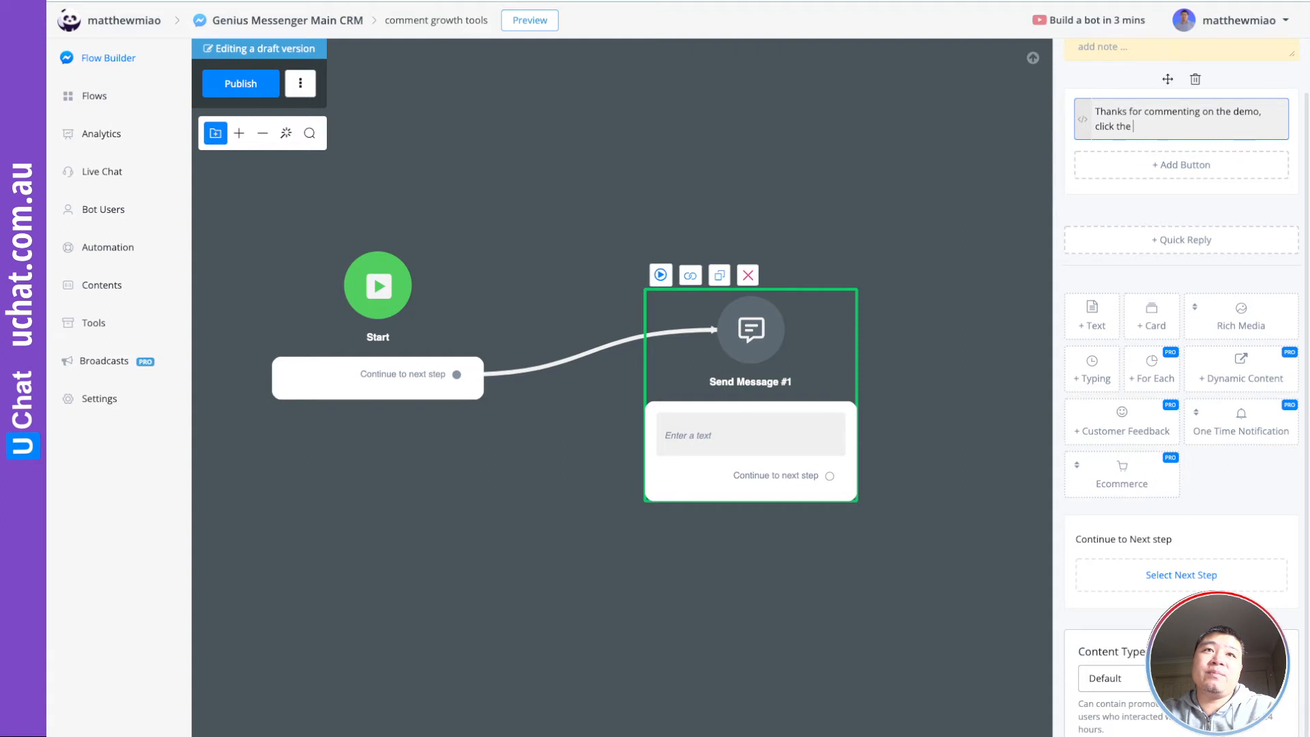
type("button to re")
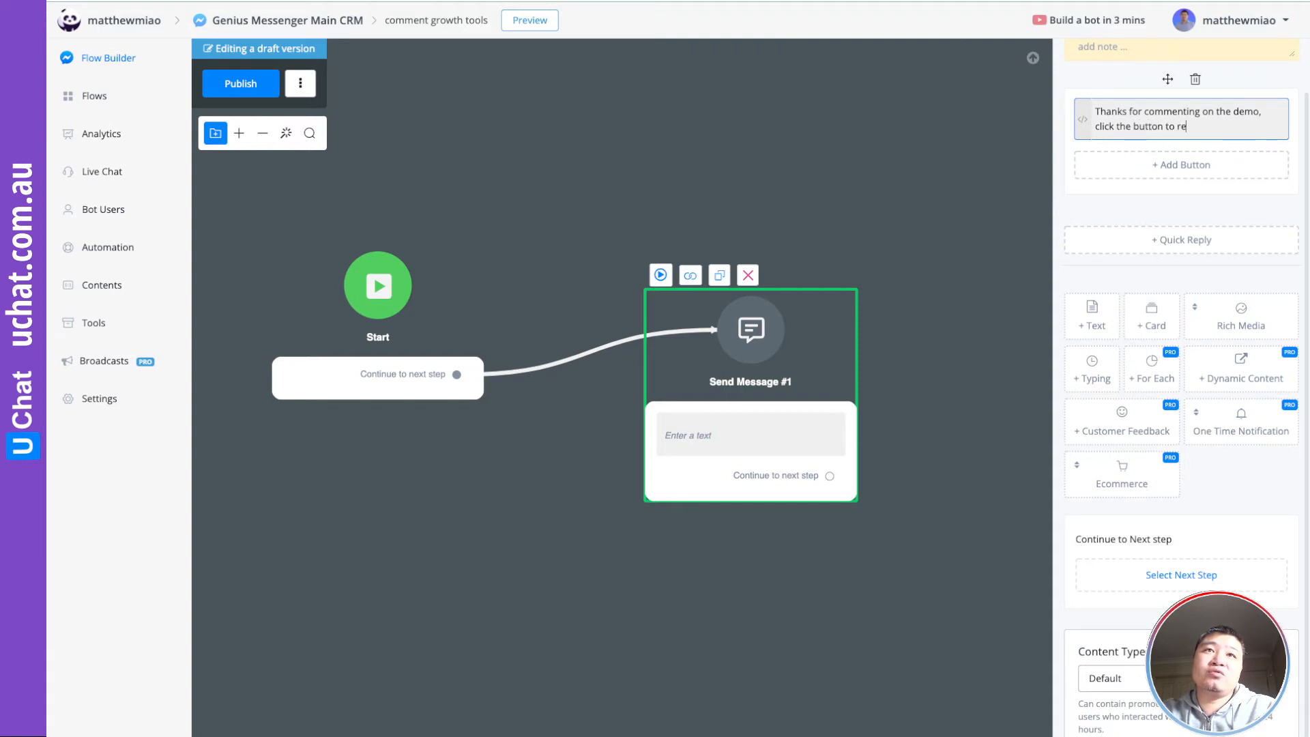
type("ceive ebook.")
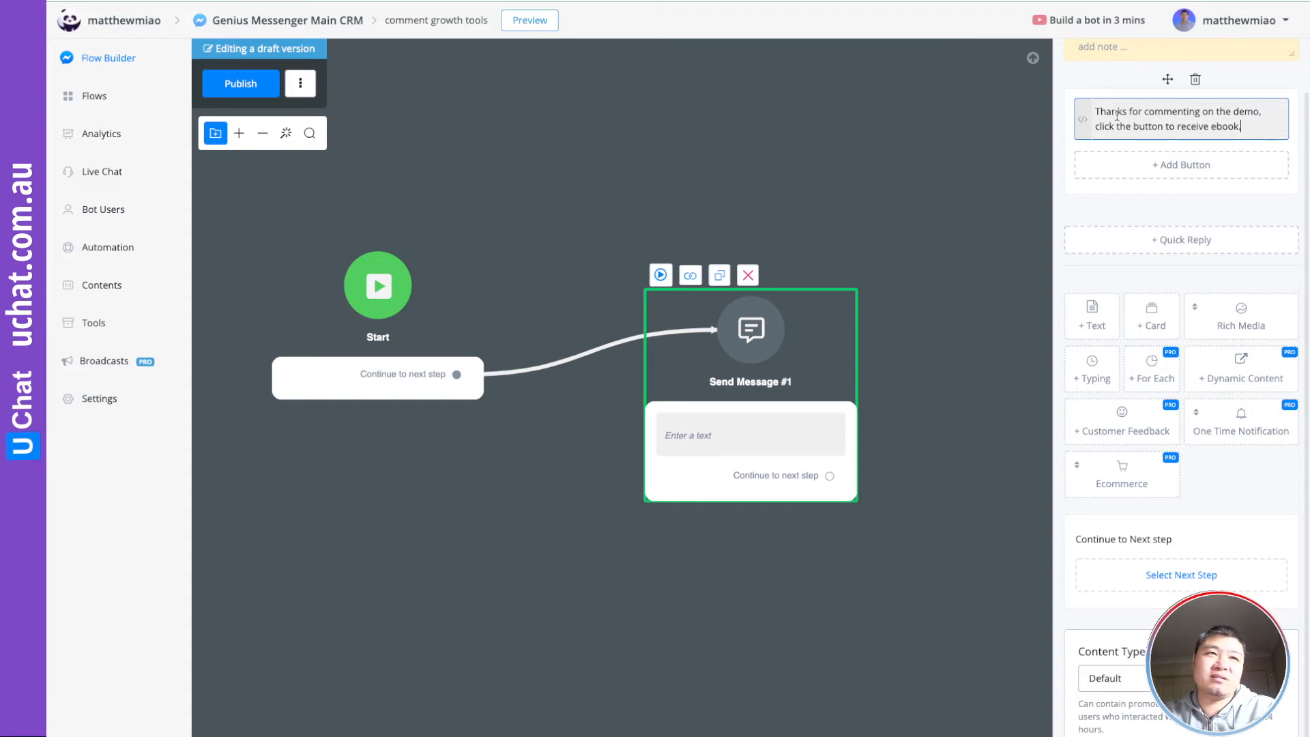
left_click(953, 380)
- Add a button titled "Download" to the first message's text block and save it without a next step
left_click_drag(969, 404, 944, 380)
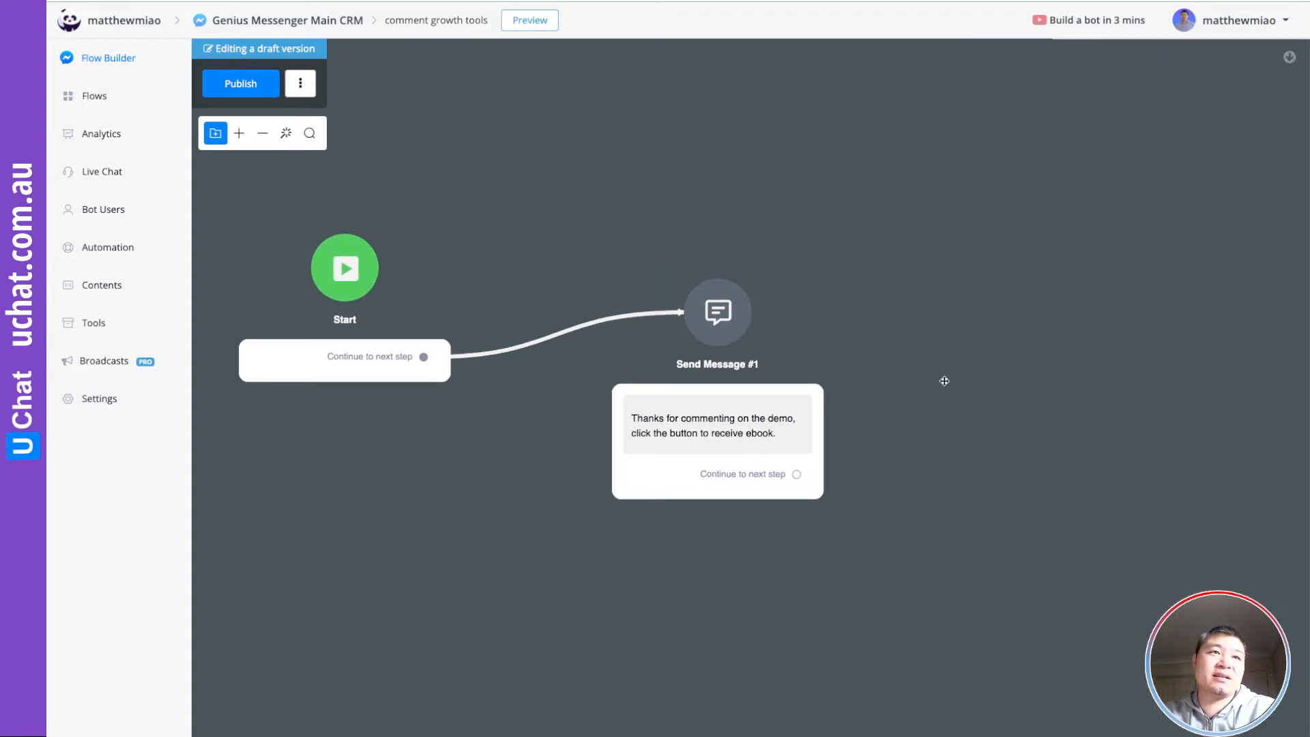
left_click(712, 416)
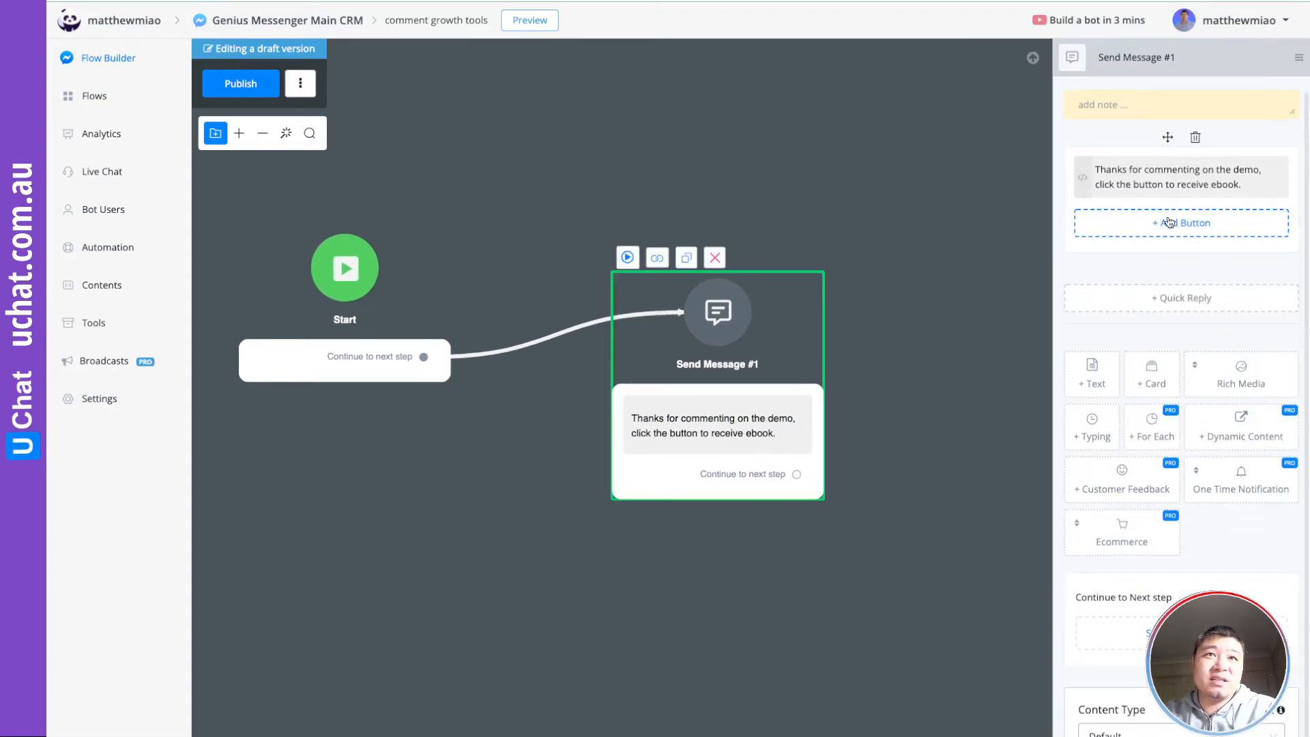
left_click(1169, 223)
left_click(640, 149)
triple_click(639, 149)
type("Downlaod")
key("BackSpace")
key("BackSpace")
key("BackSpace")
type("oad")
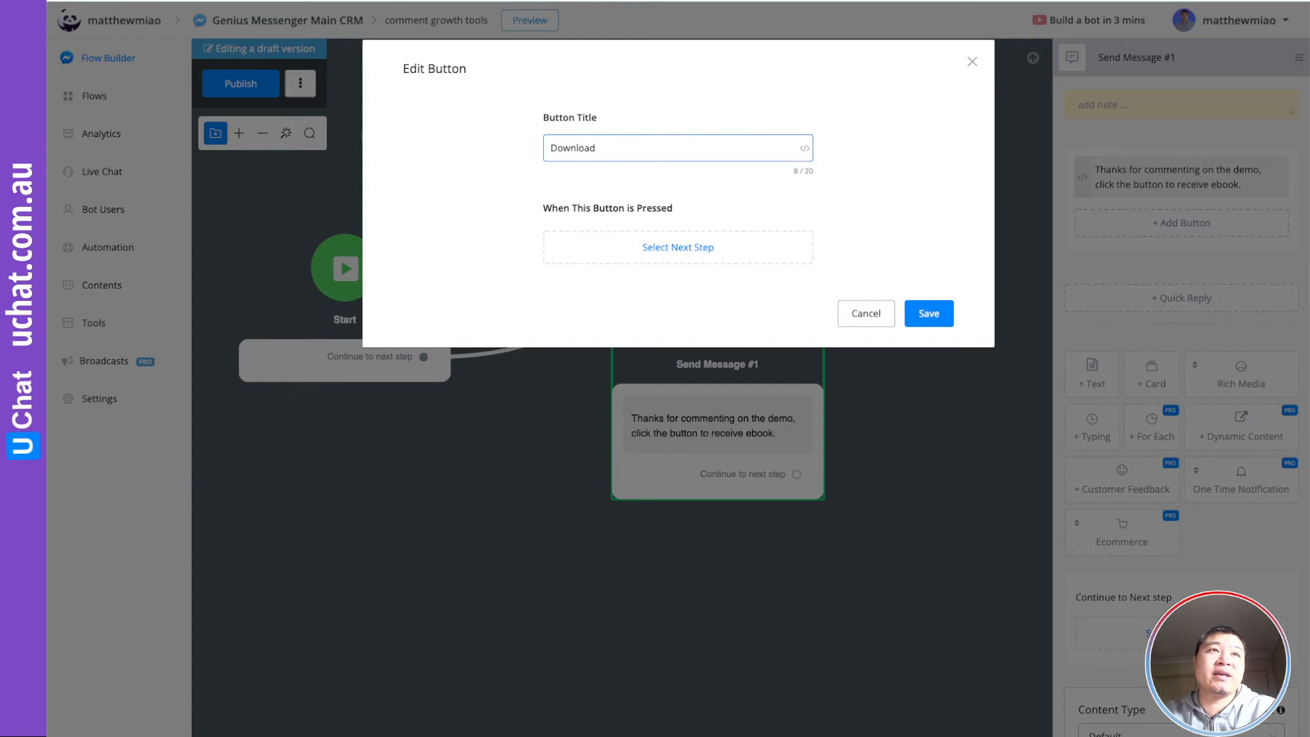
left_click(929, 313)
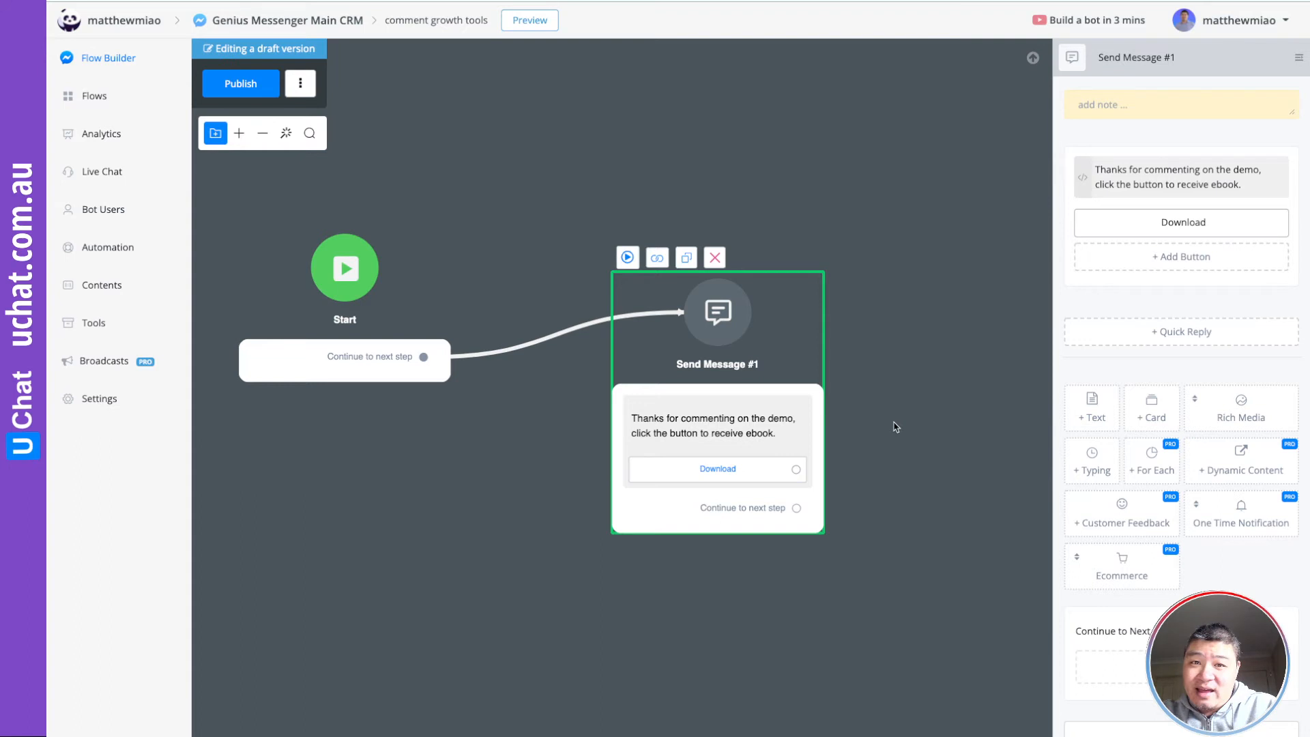
- Connect the Download button to a new Send Message step
left_click_drag(898, 410, 778, 362)
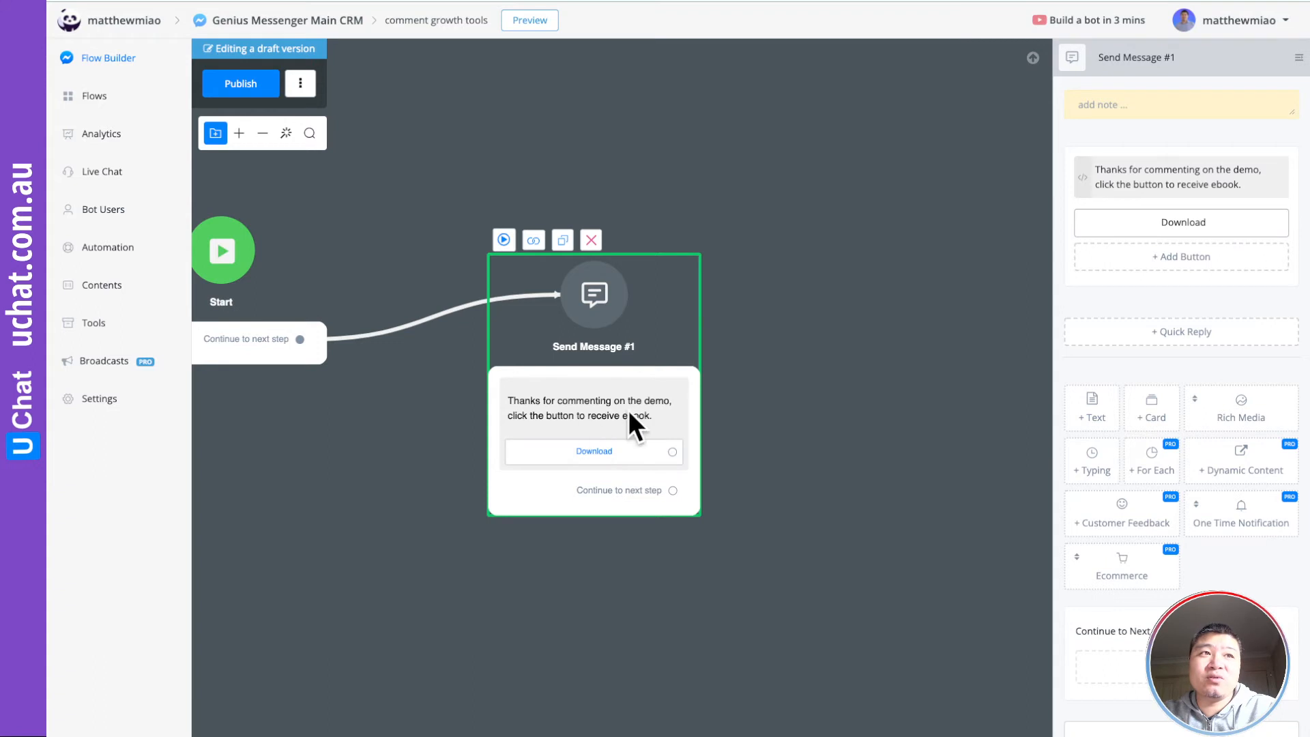
left_click_drag(672, 451, 802, 390)
left_click(865, 440)
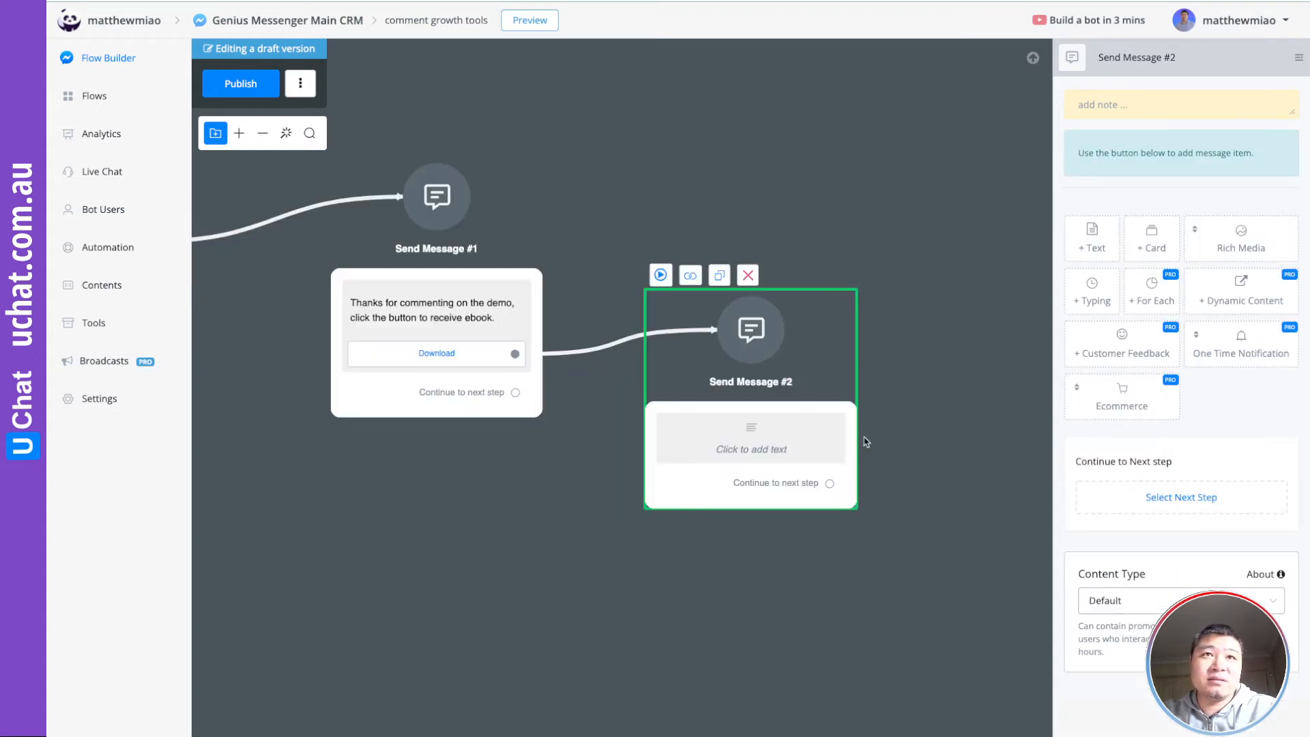
- Add the text "Just send to your email." to the second message and publish the sub flow
left_click(1099, 244)
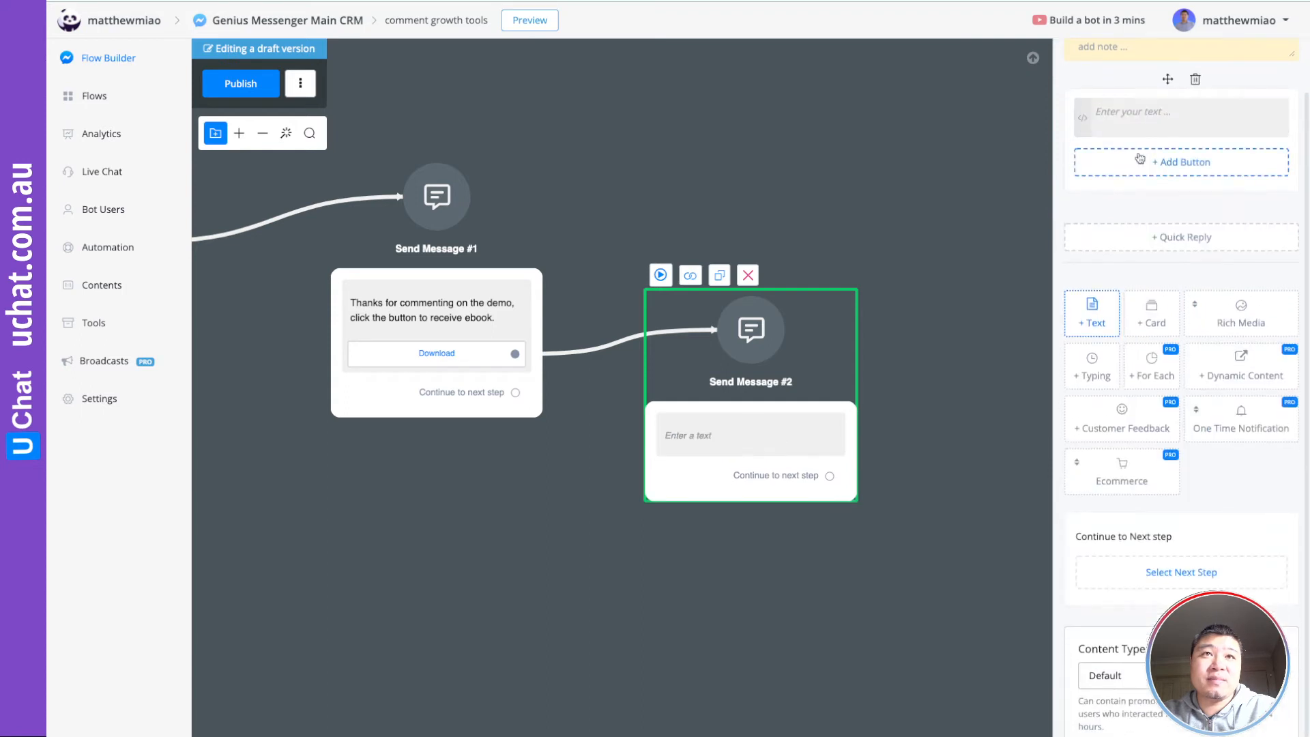
left_click(1128, 127)
type("Ju")
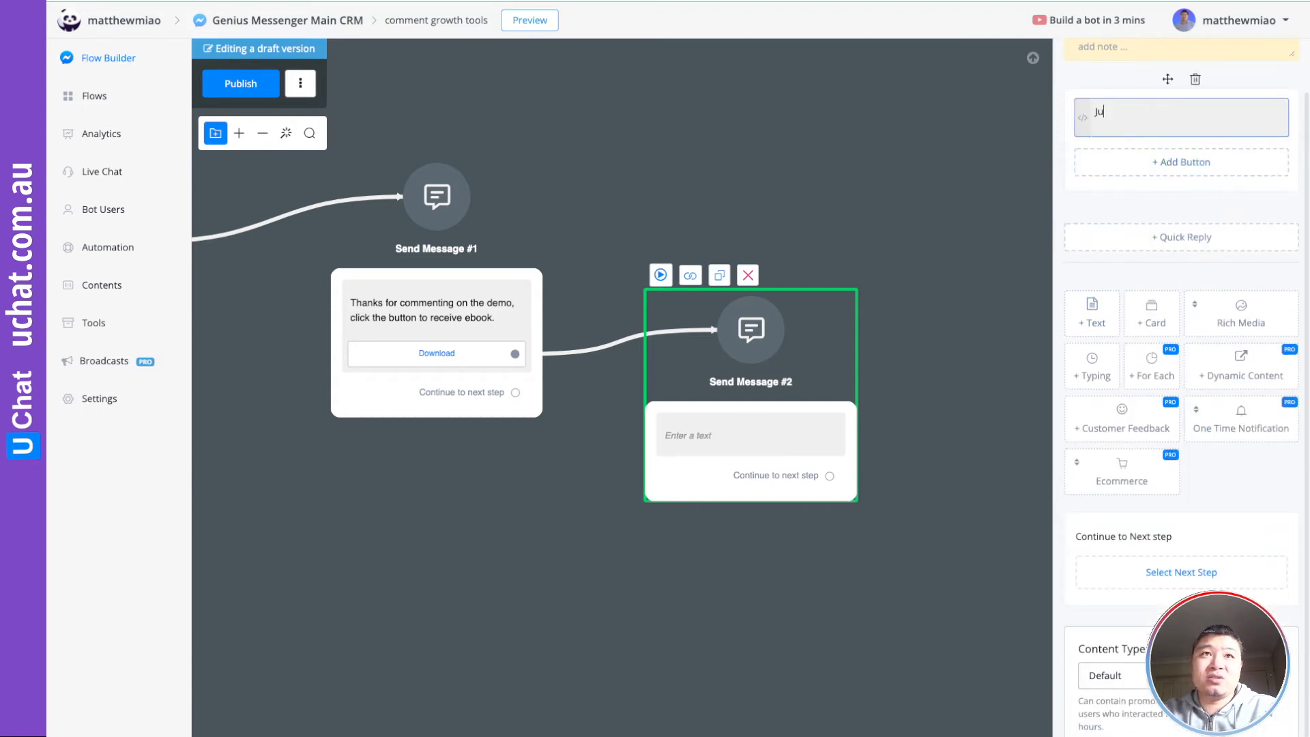
type("st send to your email.")
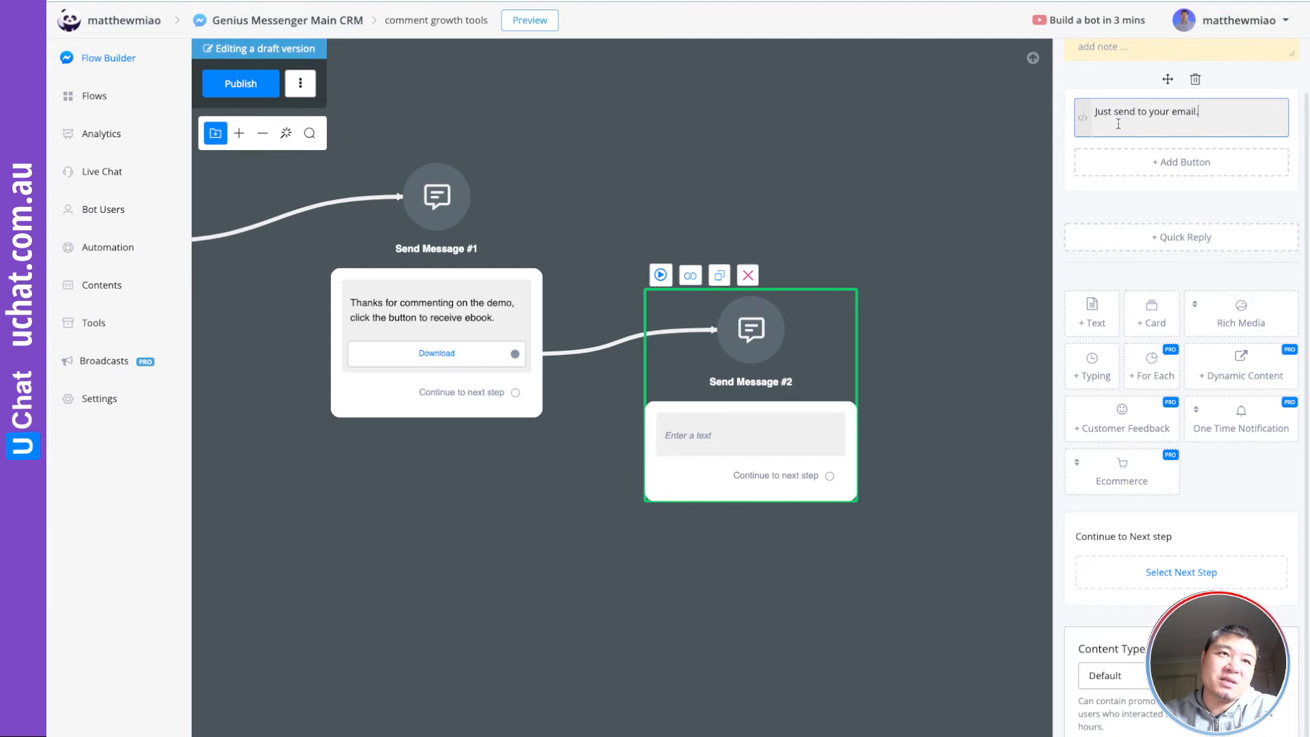
left_click(886, 198)
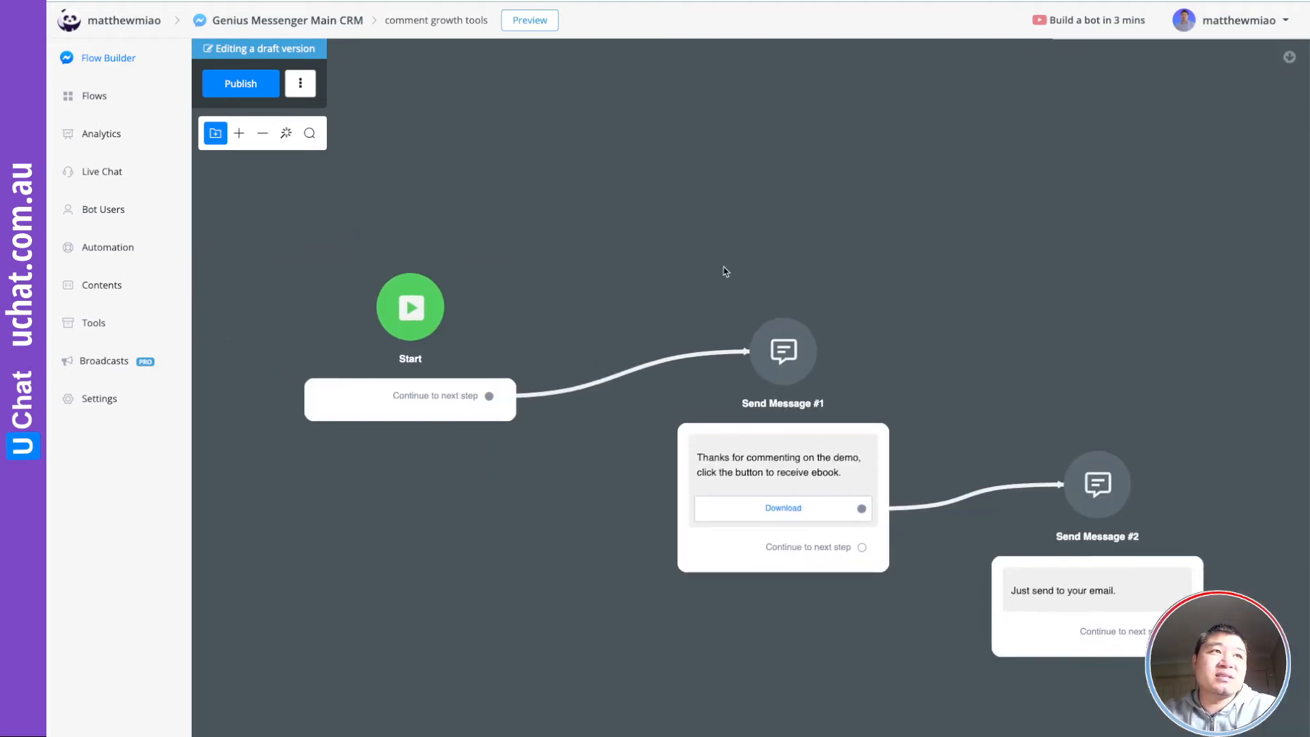
left_click(250, 87)
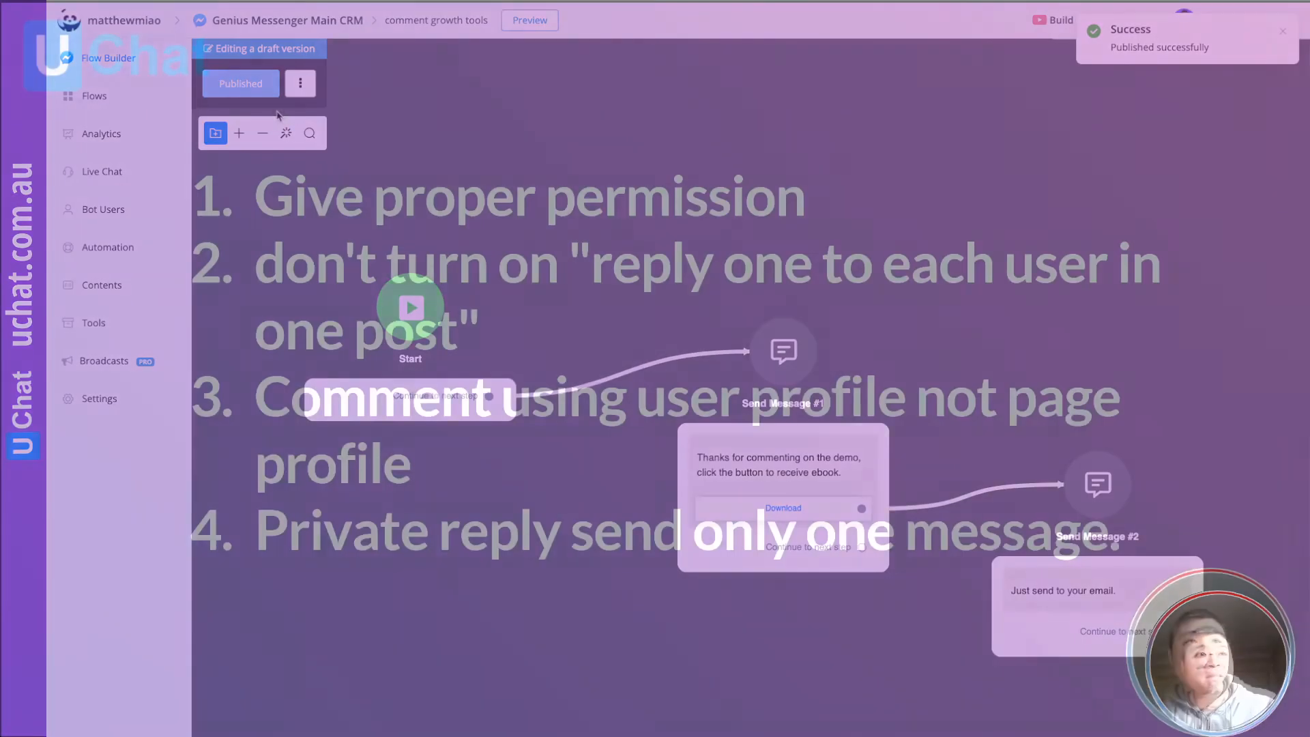